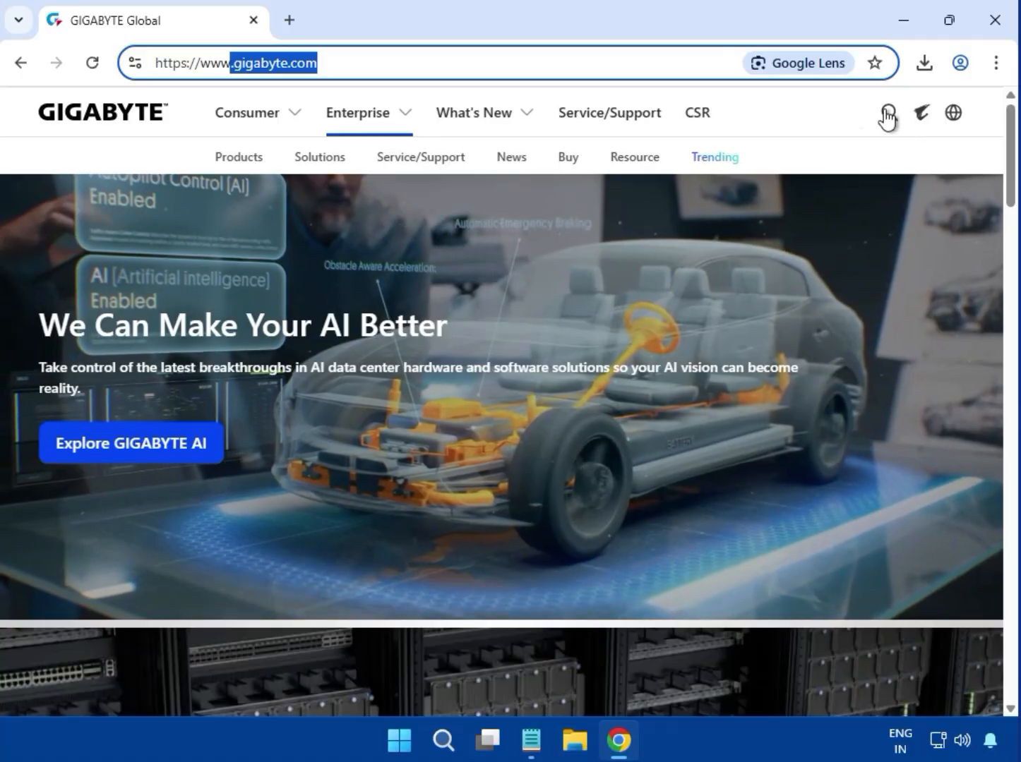
Search the GIGABYTE website for B860M H
click(888, 114)
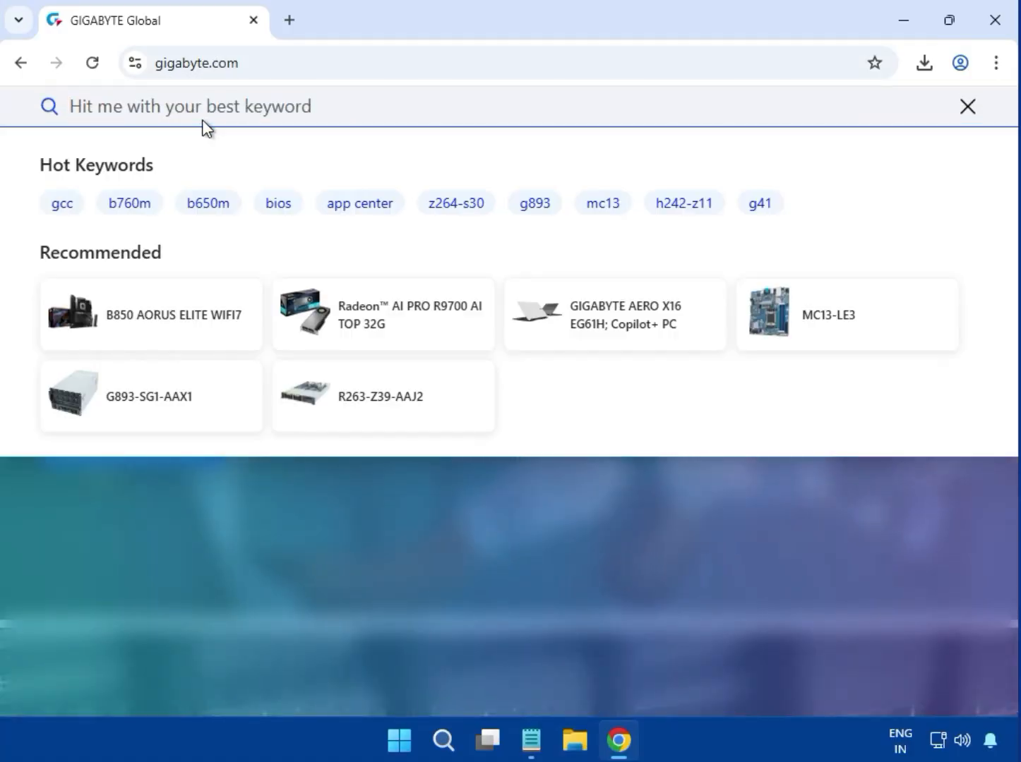
text(B860M H)
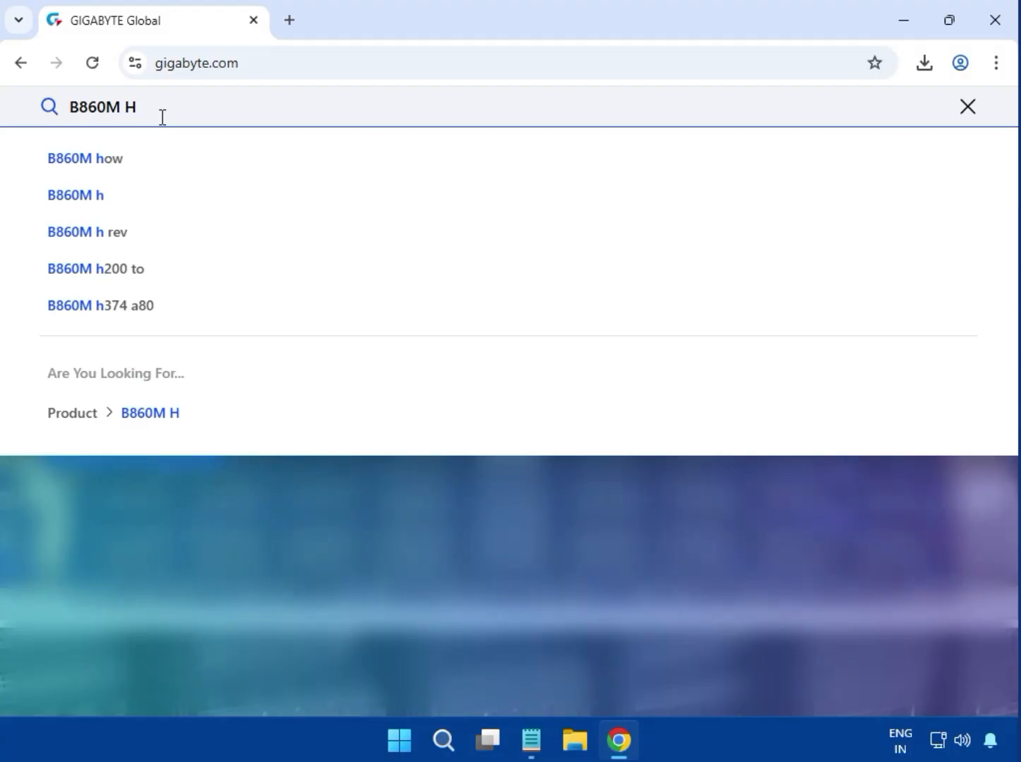
key(Return)
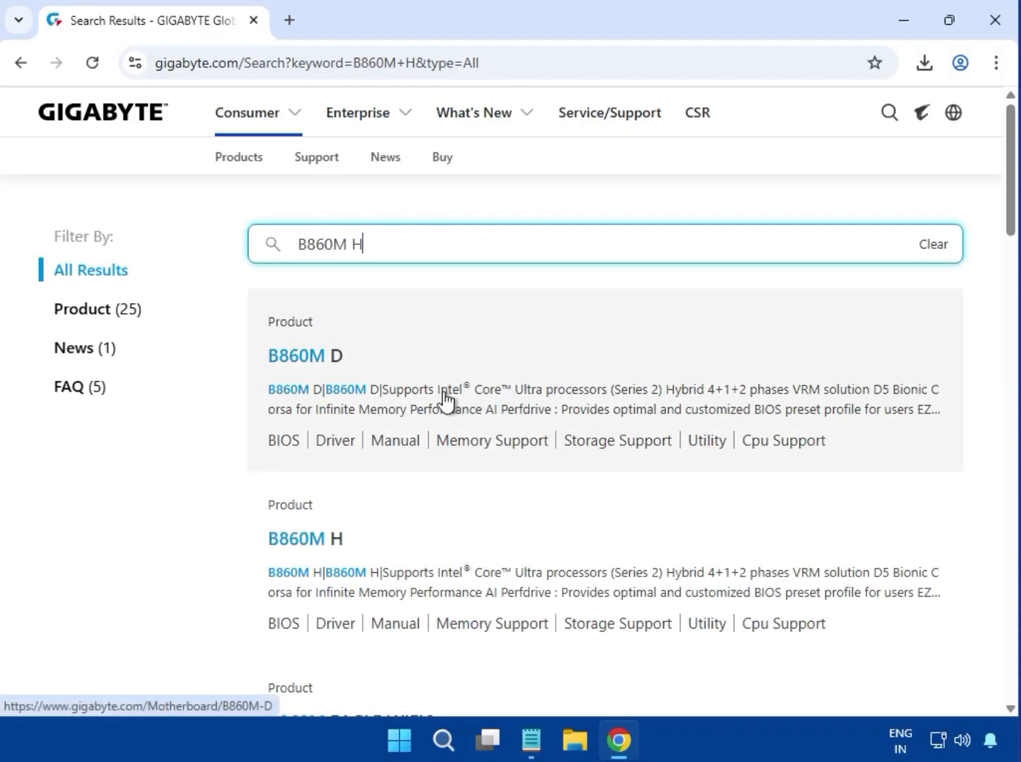
Open the B860M H motherboard result and go to its Support downloads section
scroll(445, 402, down, 1)
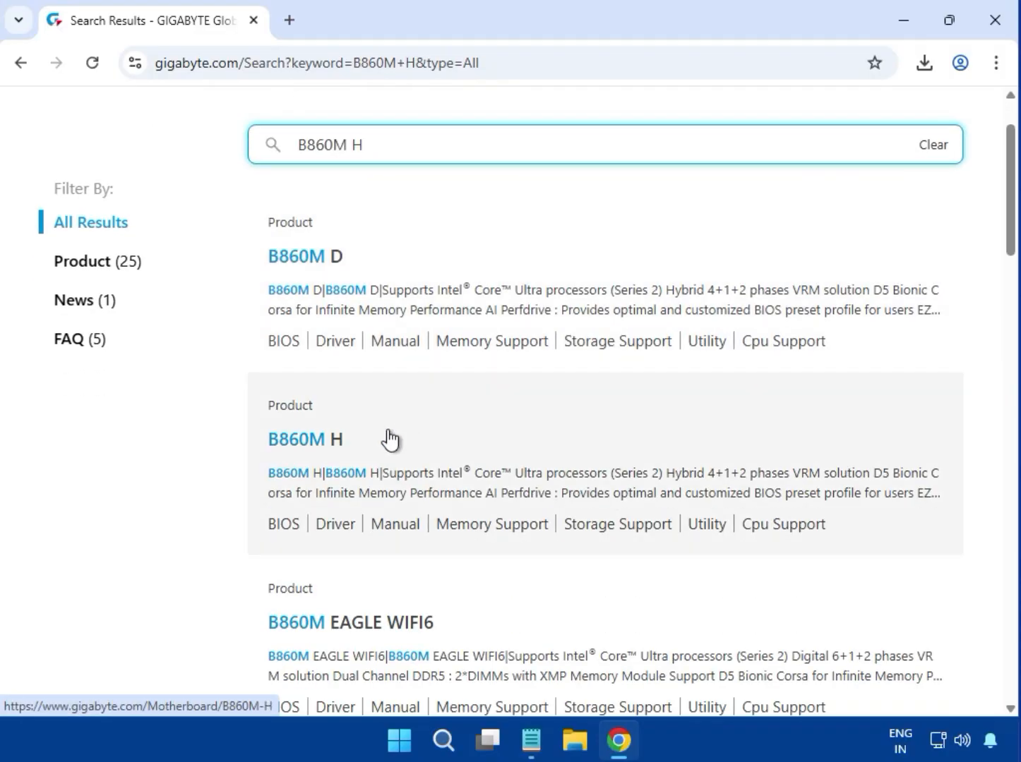
click(300, 446)
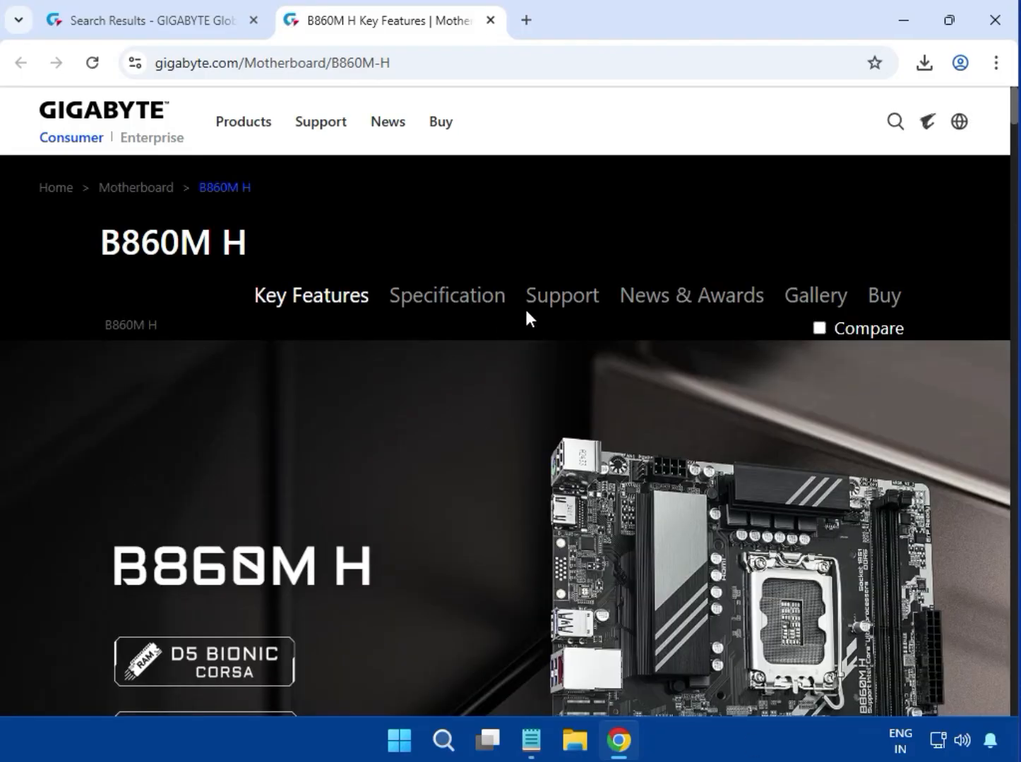
click(540, 302)
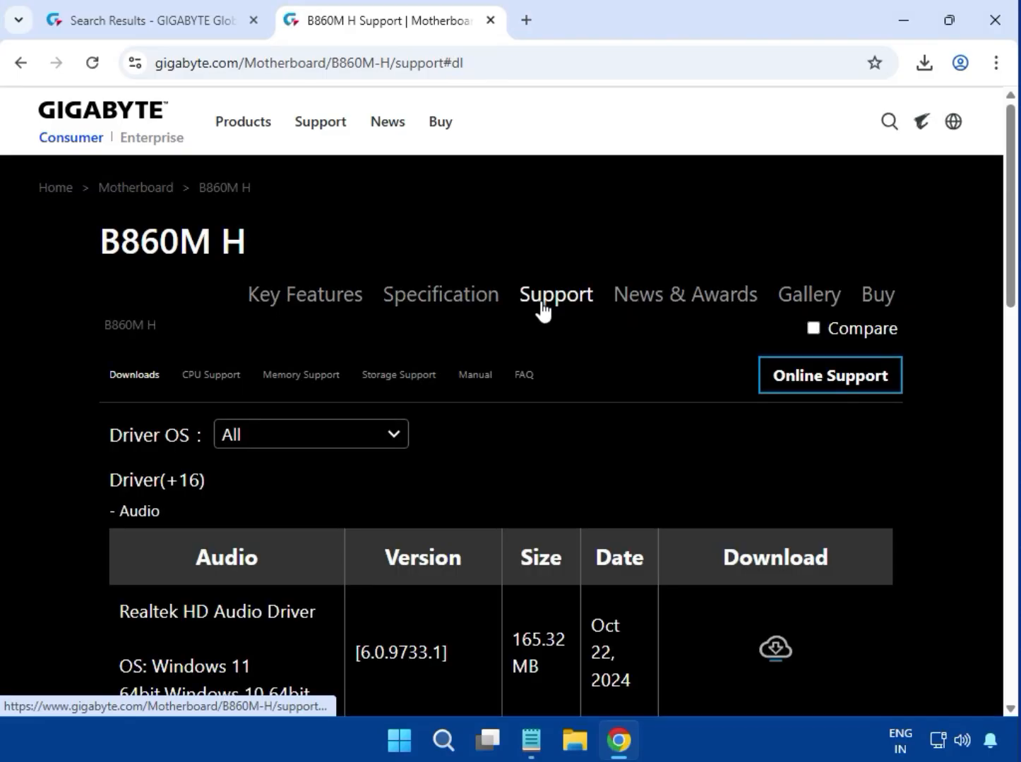
Set the Driver OS filter to Windows 11 64bit
click(325, 440)
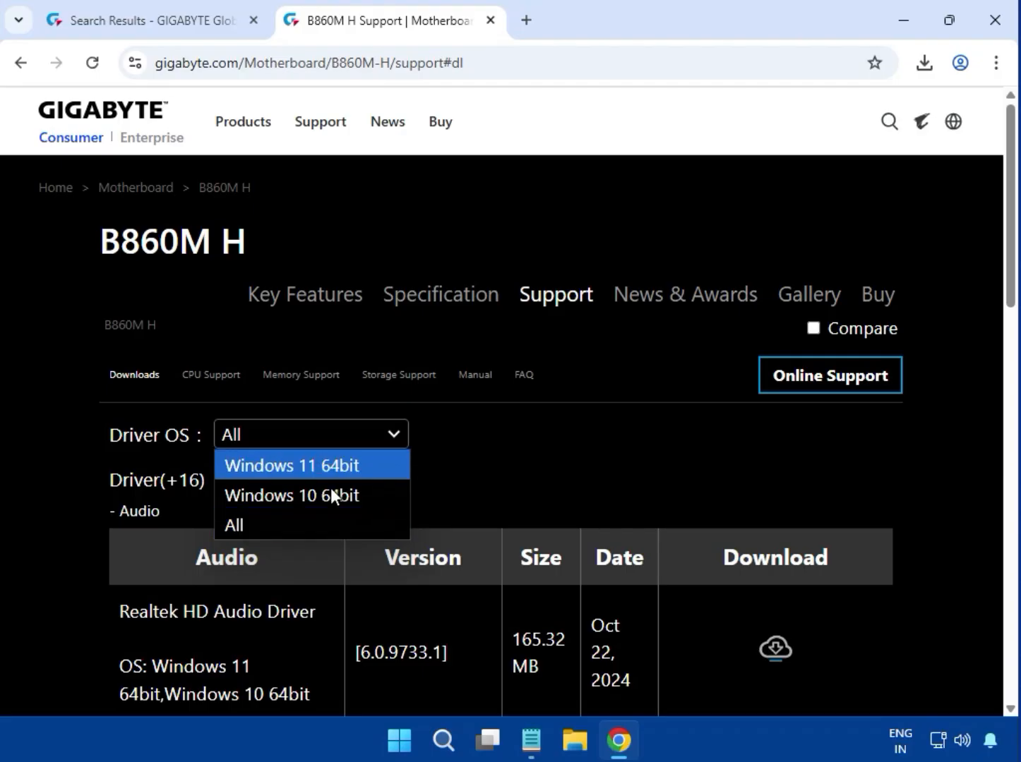
click(585, 480)
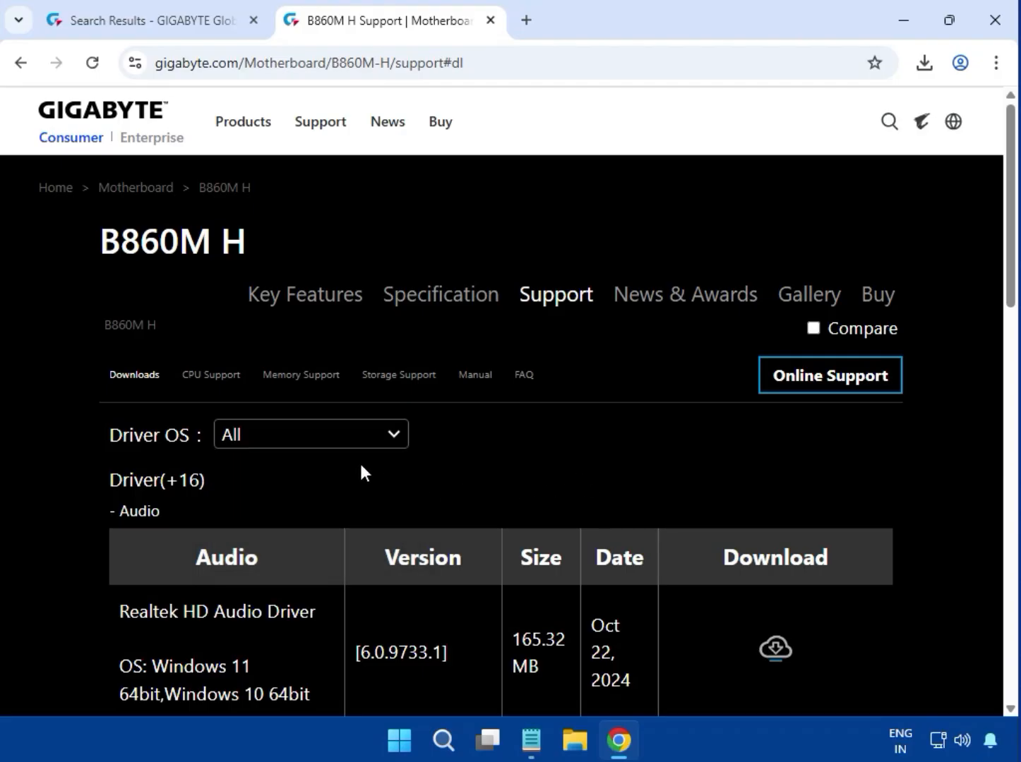
click(314, 445)
click(298, 465)
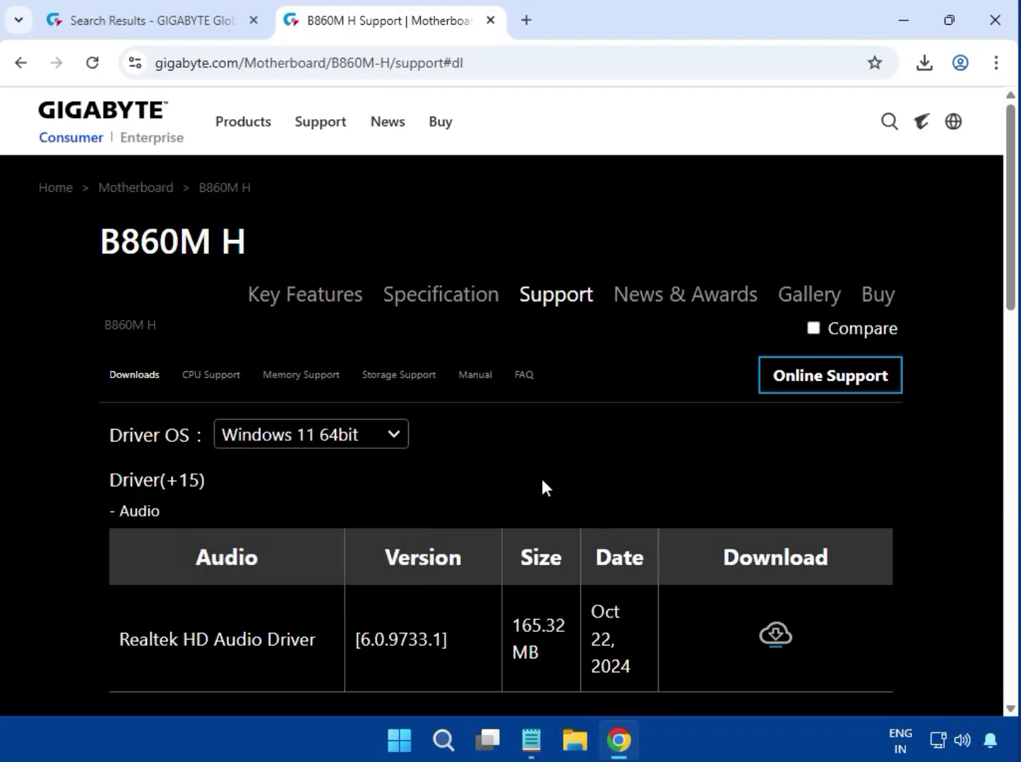
Open the already downloaded Realtek HD Audio Driver archive from the browser's download history
scroll(537, 488, down, 2)
scroll(731, 530, down, 4)
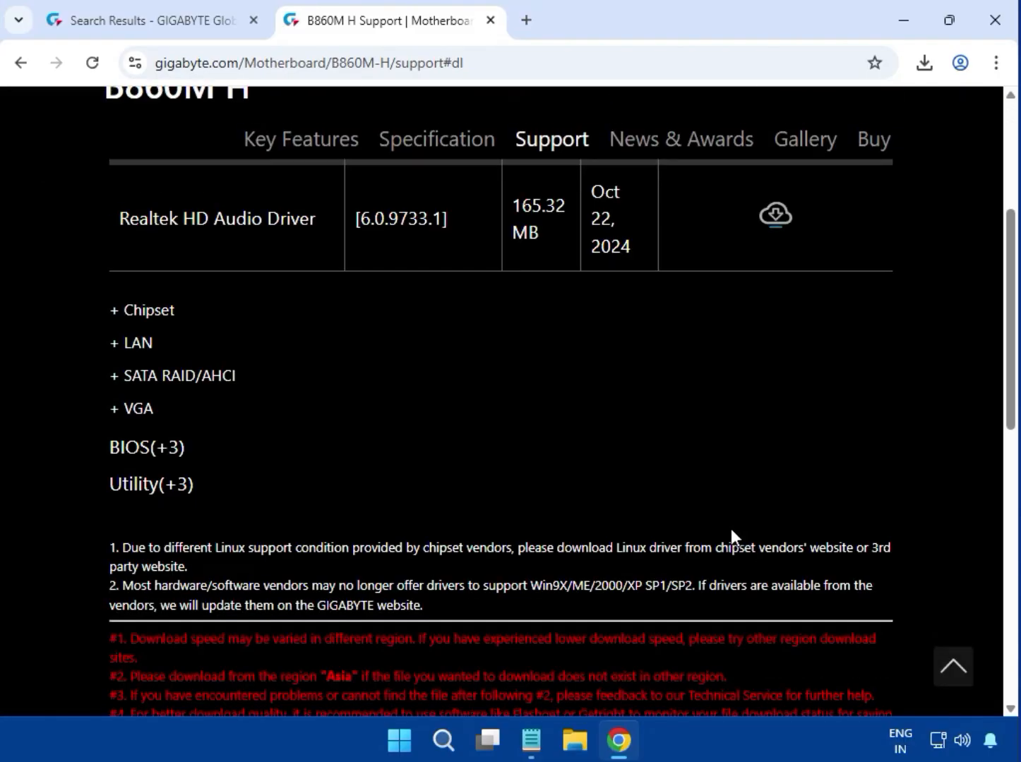
scroll(730, 530, up, 6)
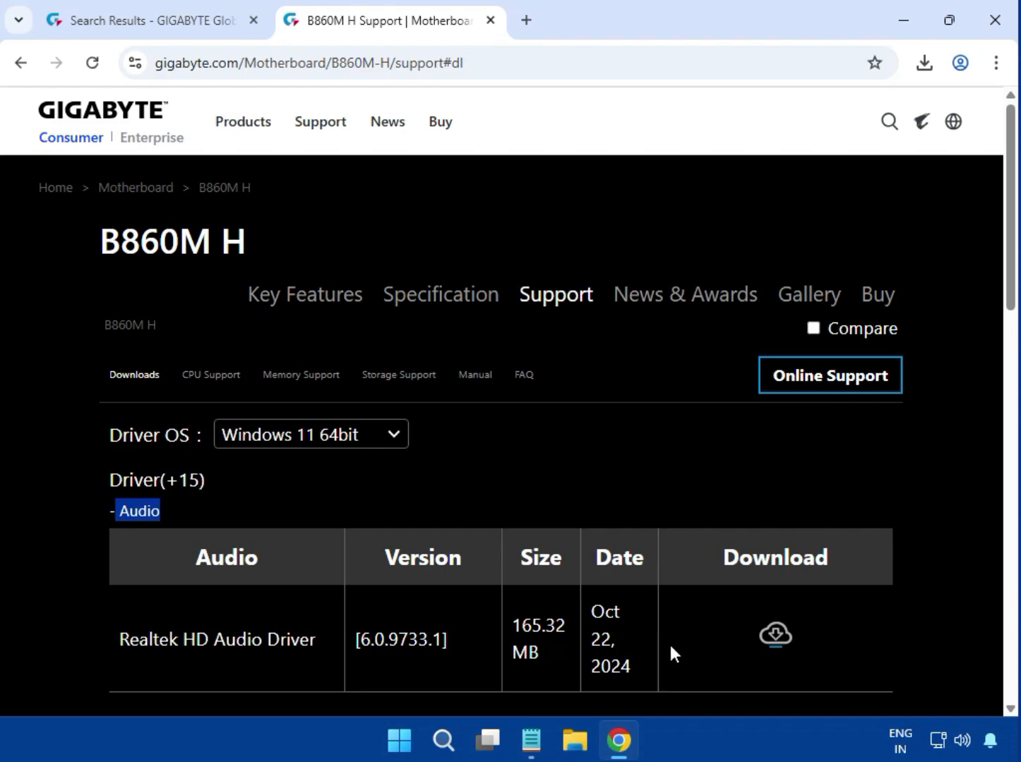
drag(140, 639, 612, 643)
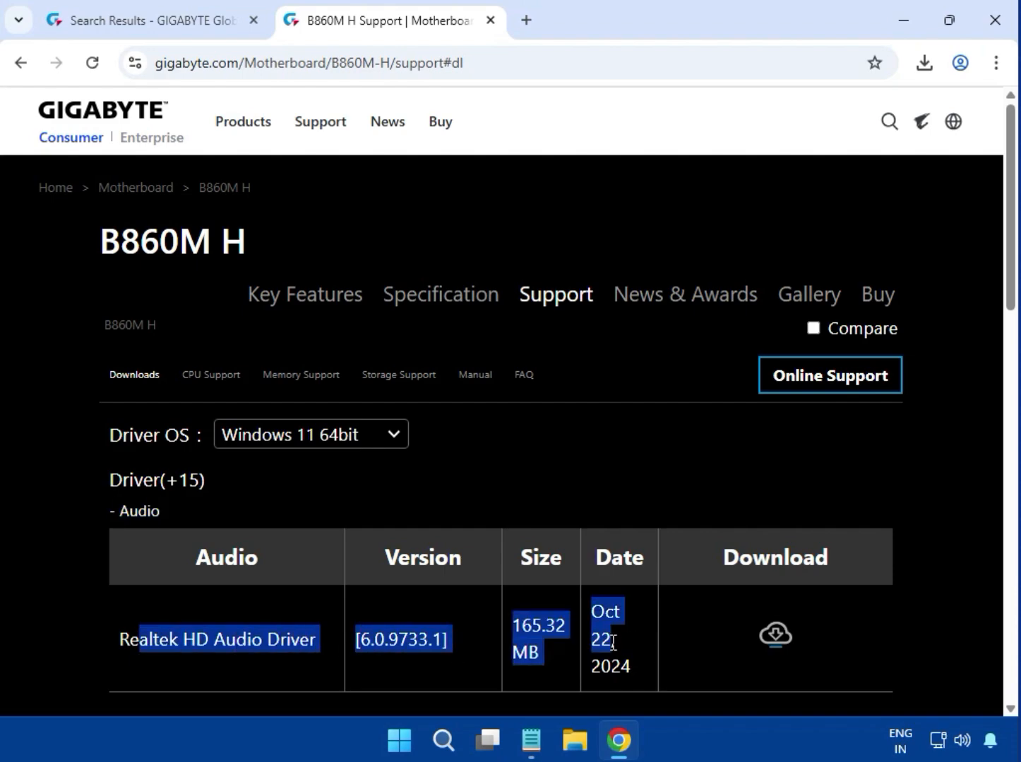
click(948, 590)
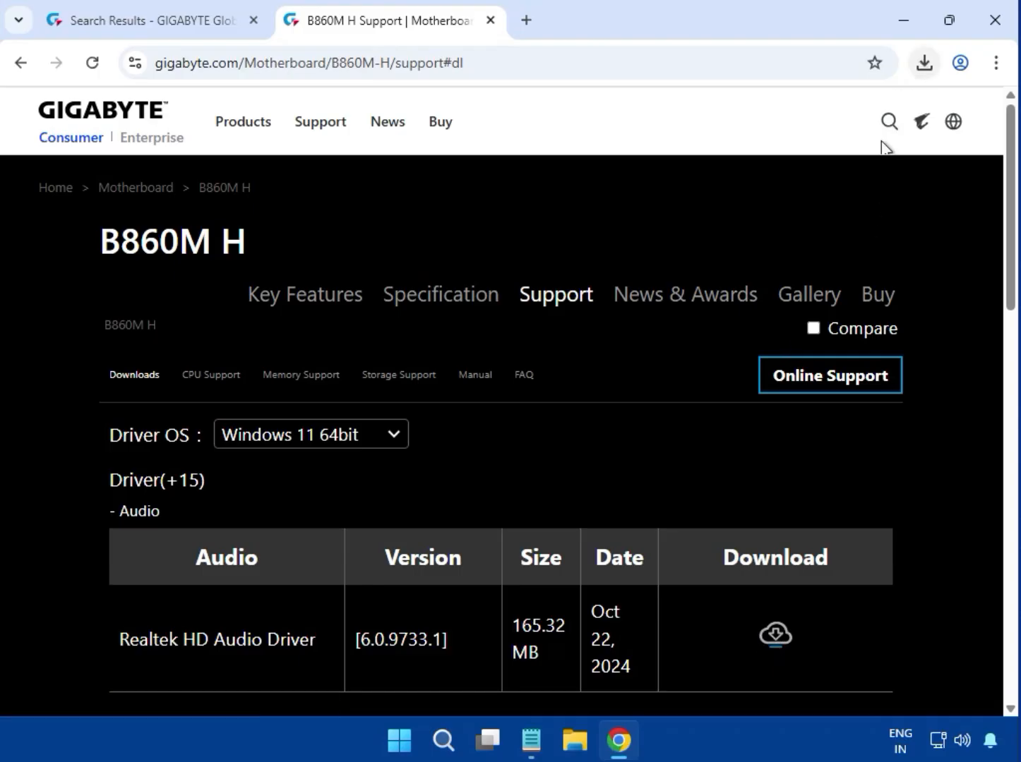
click(925, 62)
scroll(781, 508, down, 10)
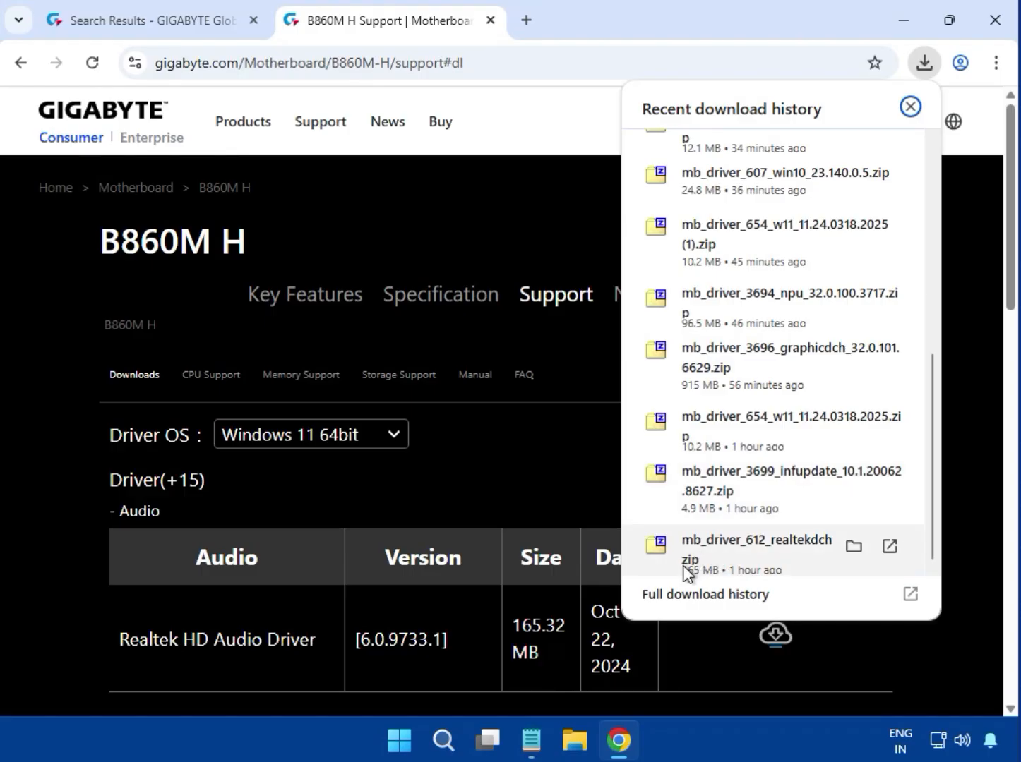
click(750, 557)
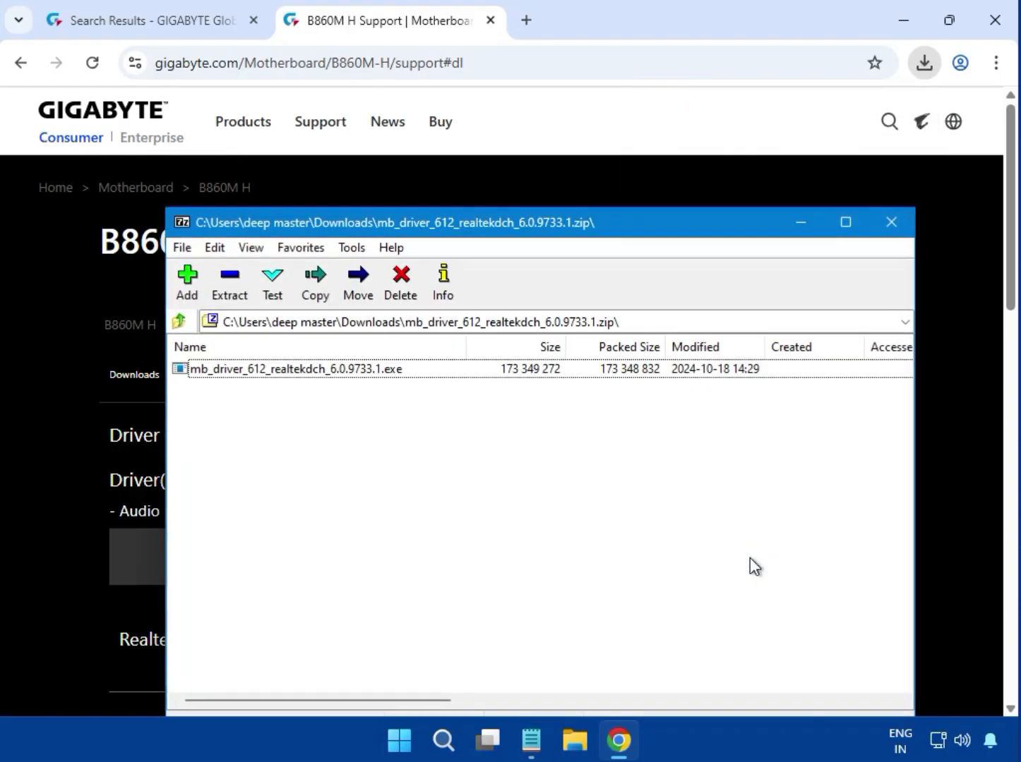
Run the mb_driver_612_realtekdch_6.0.9733.1.exe installer, allow it to make changes, and close the archive window
double_click(258, 368)
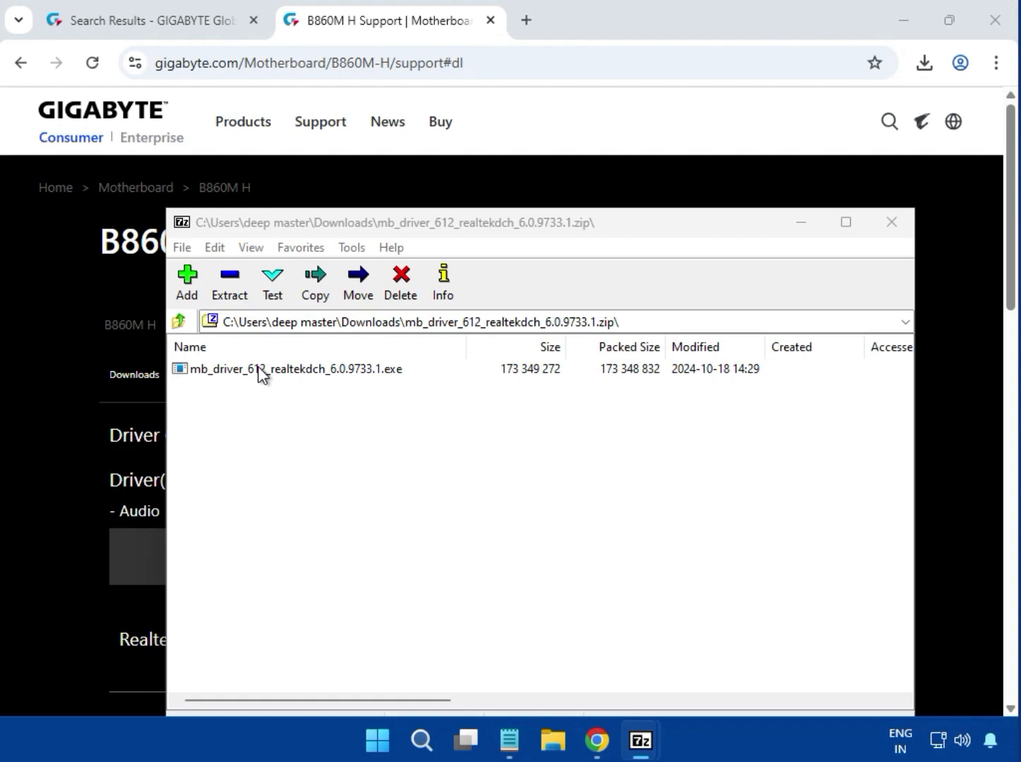
click(261, 369)
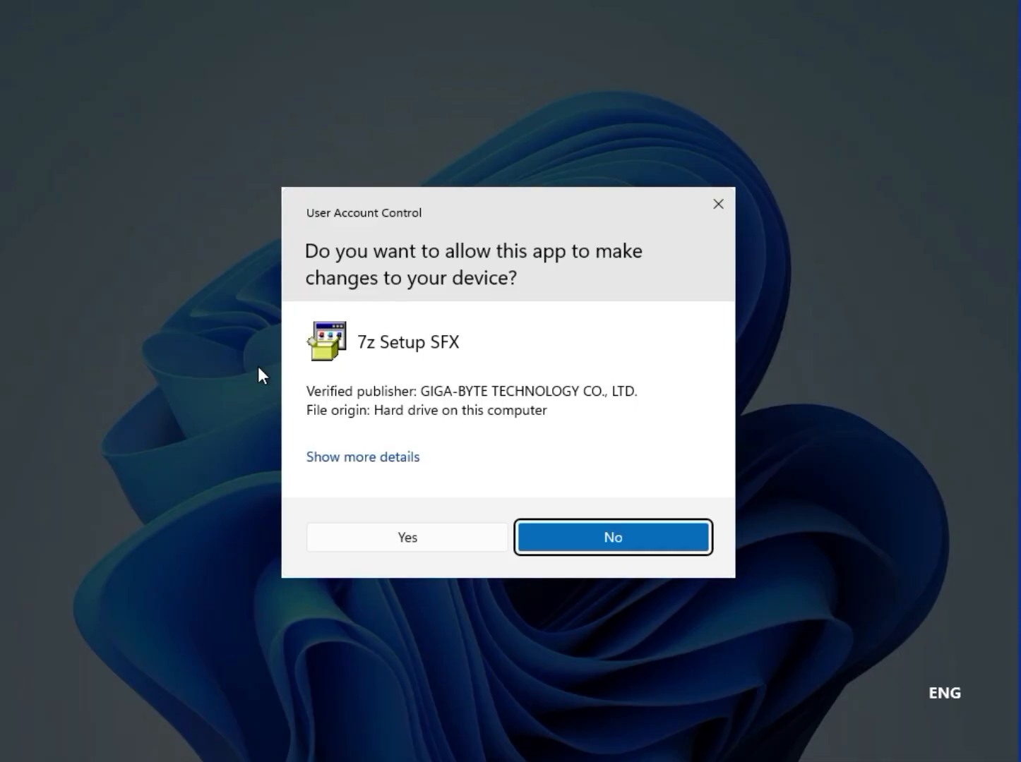
click(343, 527)
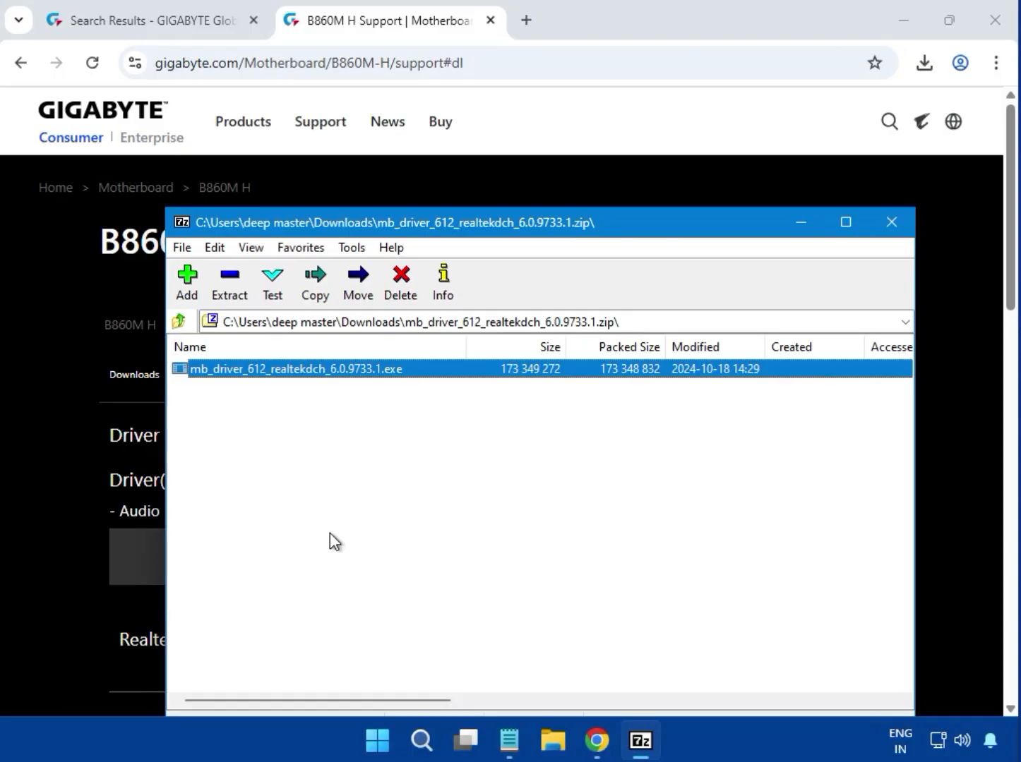
click(890, 230)
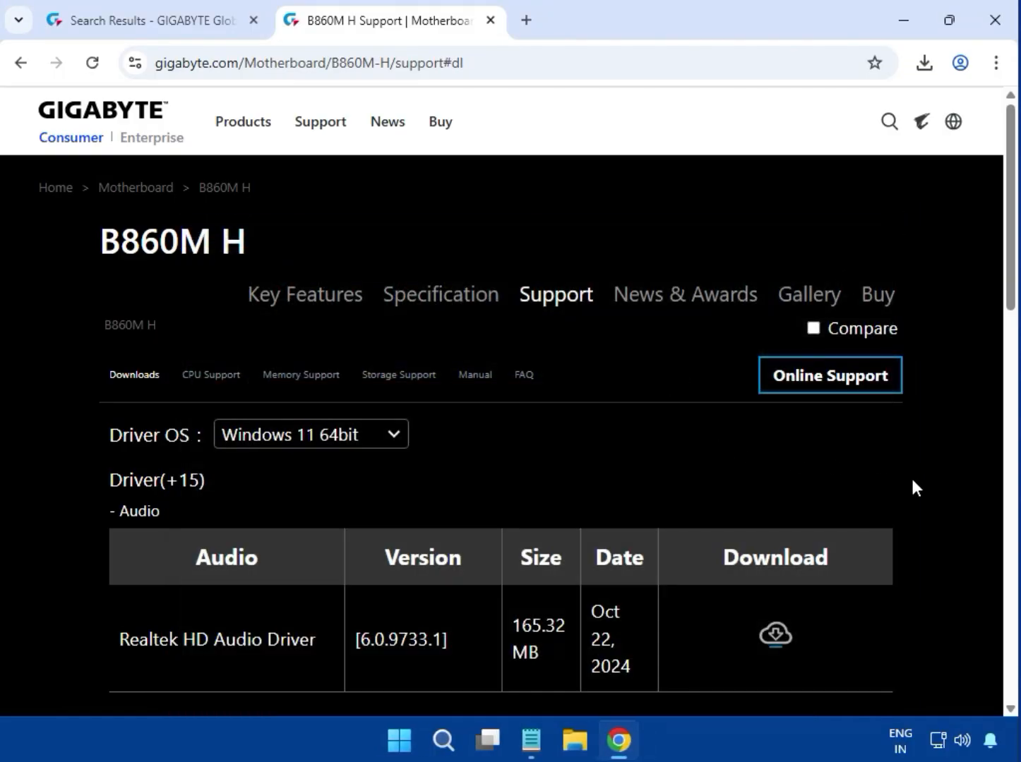
Expand the Chipset drivers, download the Intel NPU (Neural Processing Unit) Driver, and open its downloaded archive
scroll(912, 485, down, 5)
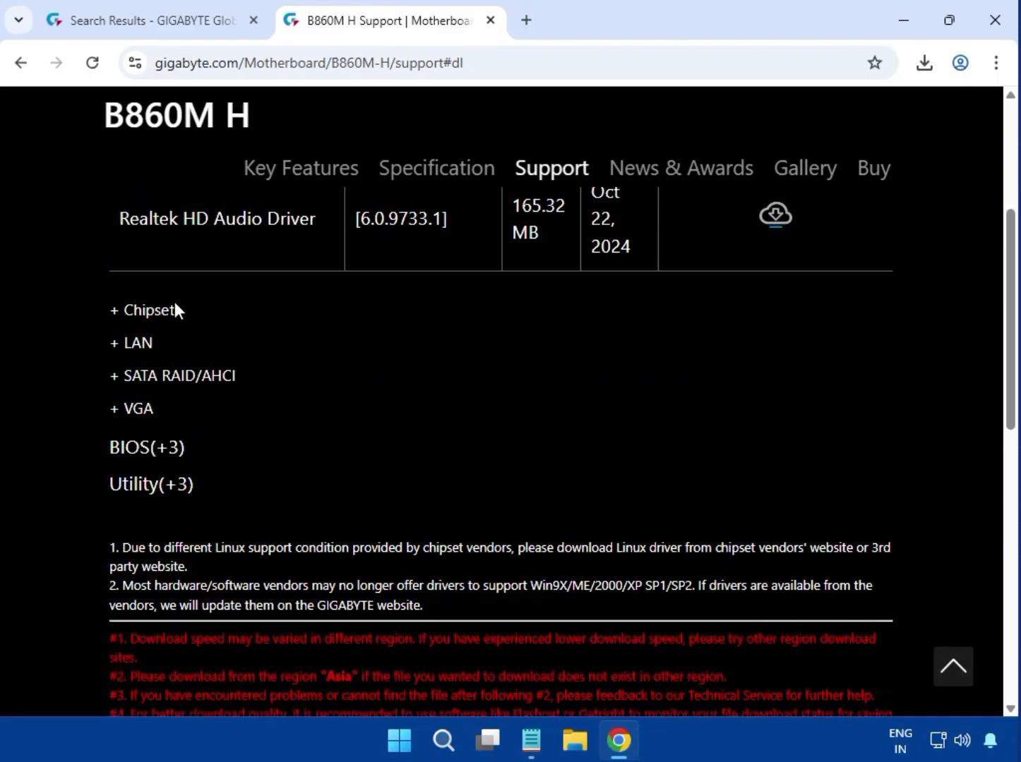
double_click(175, 310)
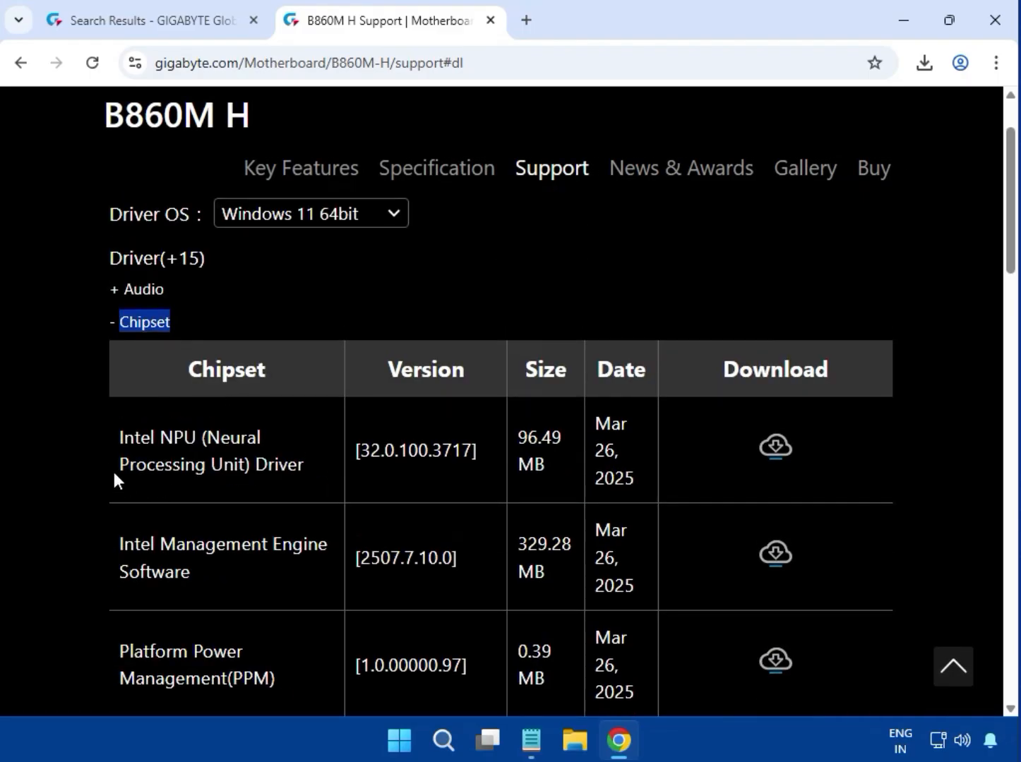
drag(119, 438, 303, 465)
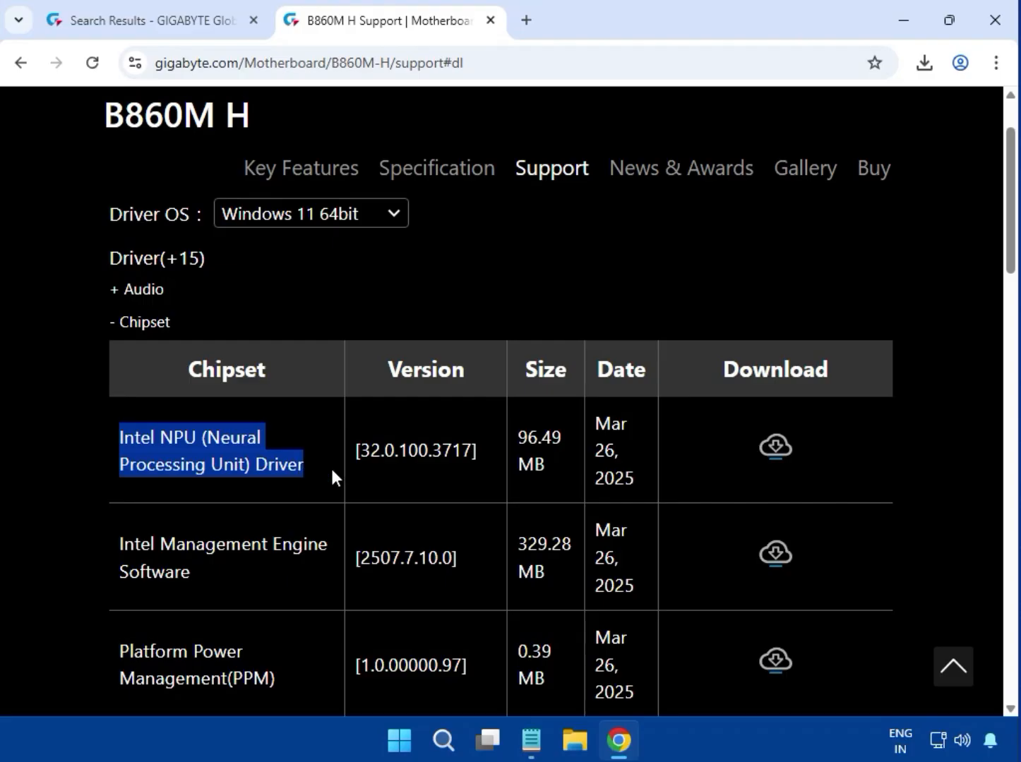
click(769, 450)
click(925, 62)
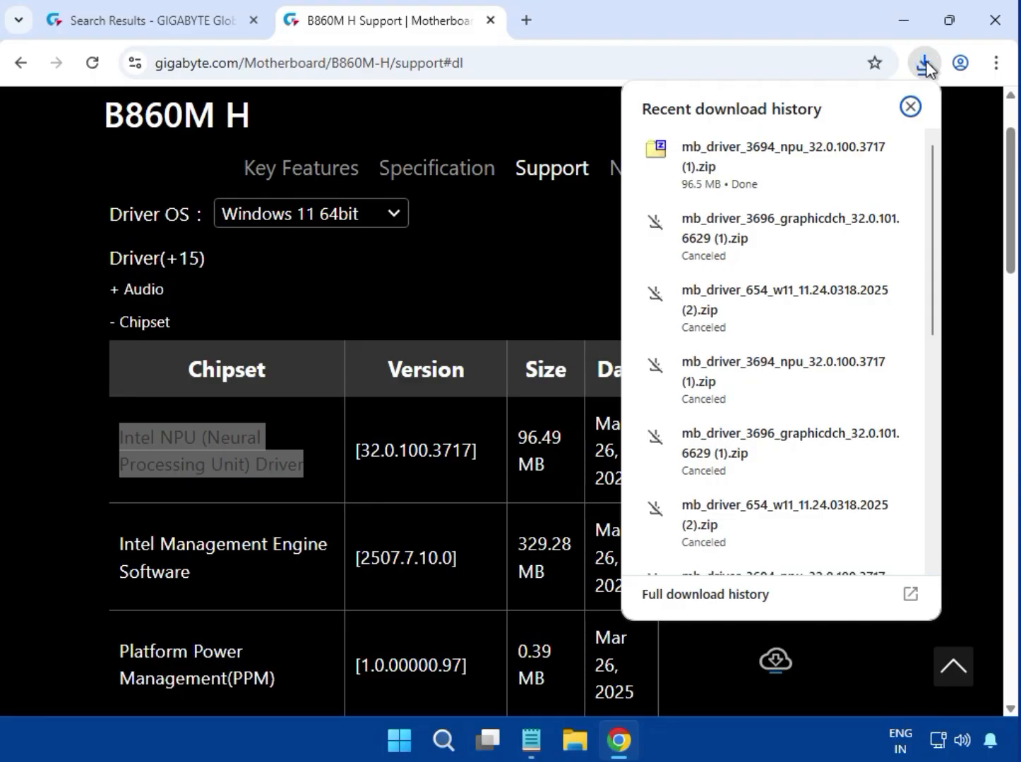
click(747, 177)
Run the NPU driver installer, allow it to make changes, and close the archive window
double_click(396, 371)
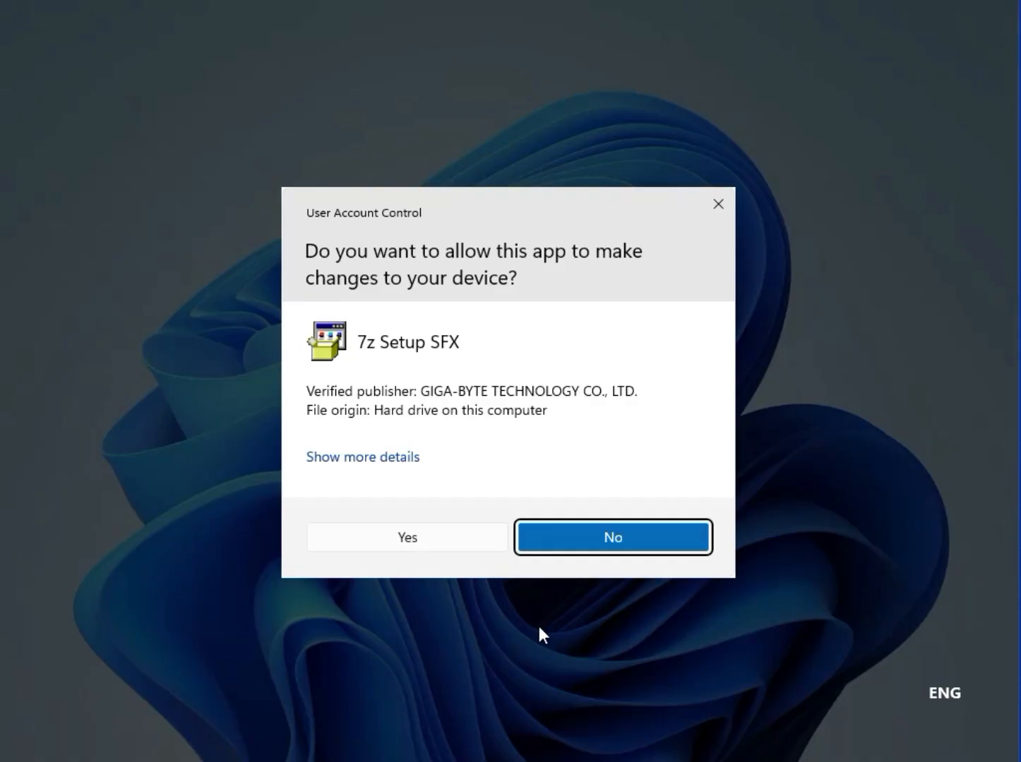
click(410, 548)
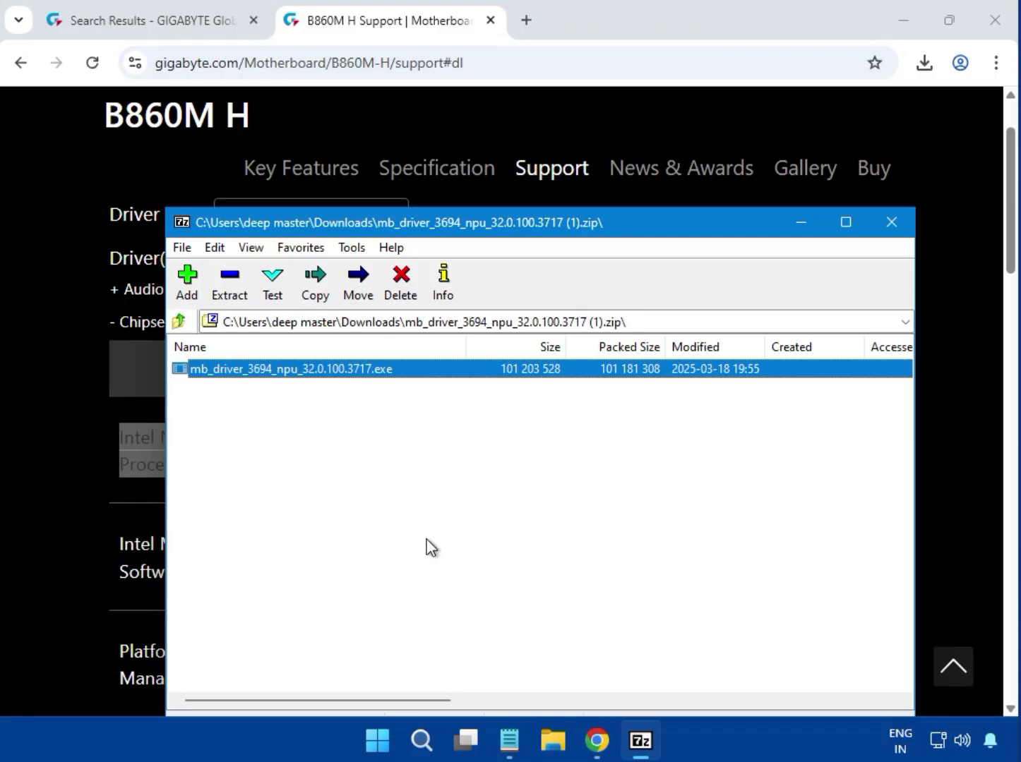
click(891, 222)
Expand the LAN drivers and download the Realtek LAN Driver version 11.24.0318.2025
scroll(906, 480, up, 2)
scroll(906, 494, down, 15)
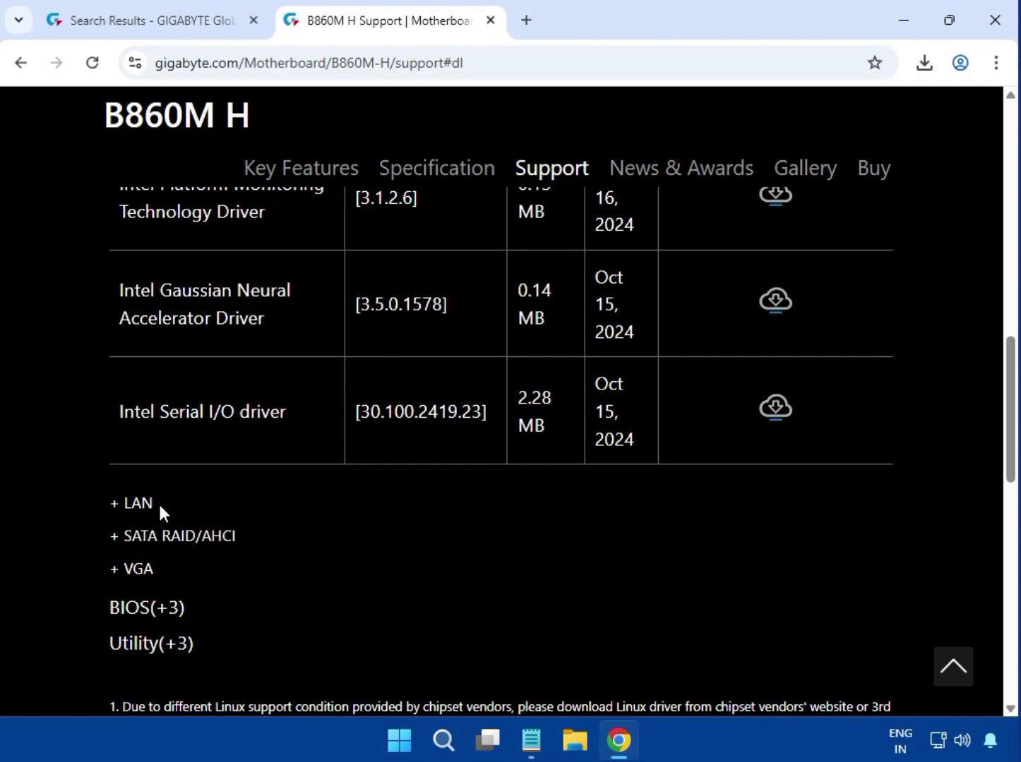
double_click(136, 504)
scroll(397, 542, up, 3)
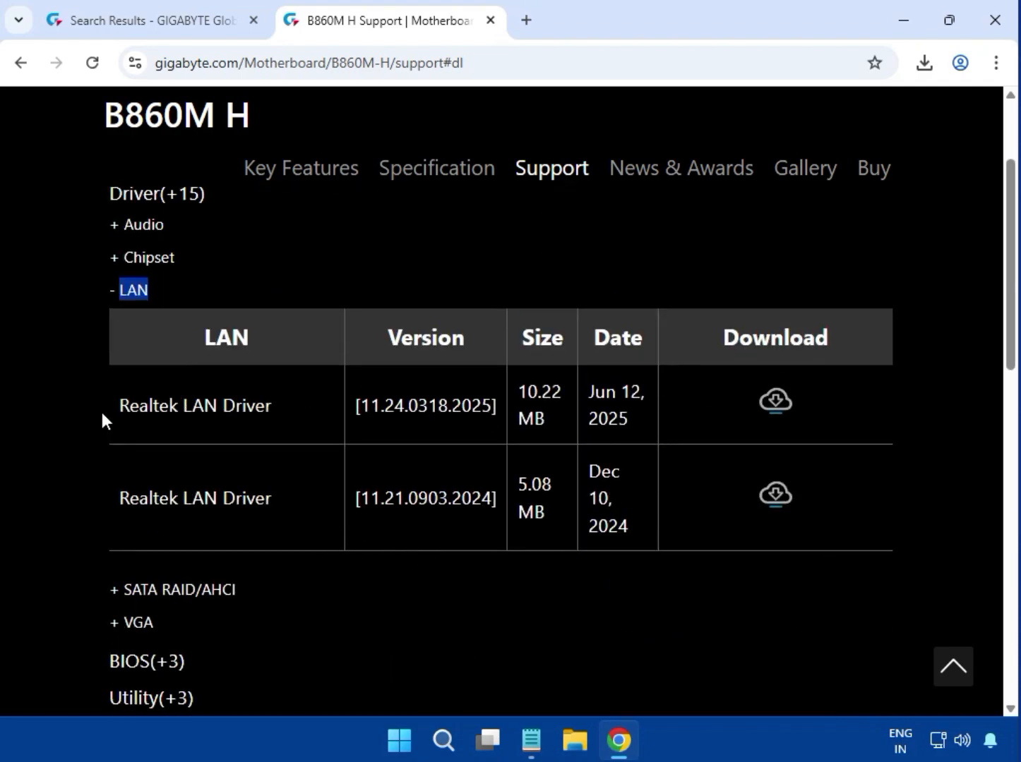
drag(102, 414, 281, 414)
drag(441, 415, 545, 414)
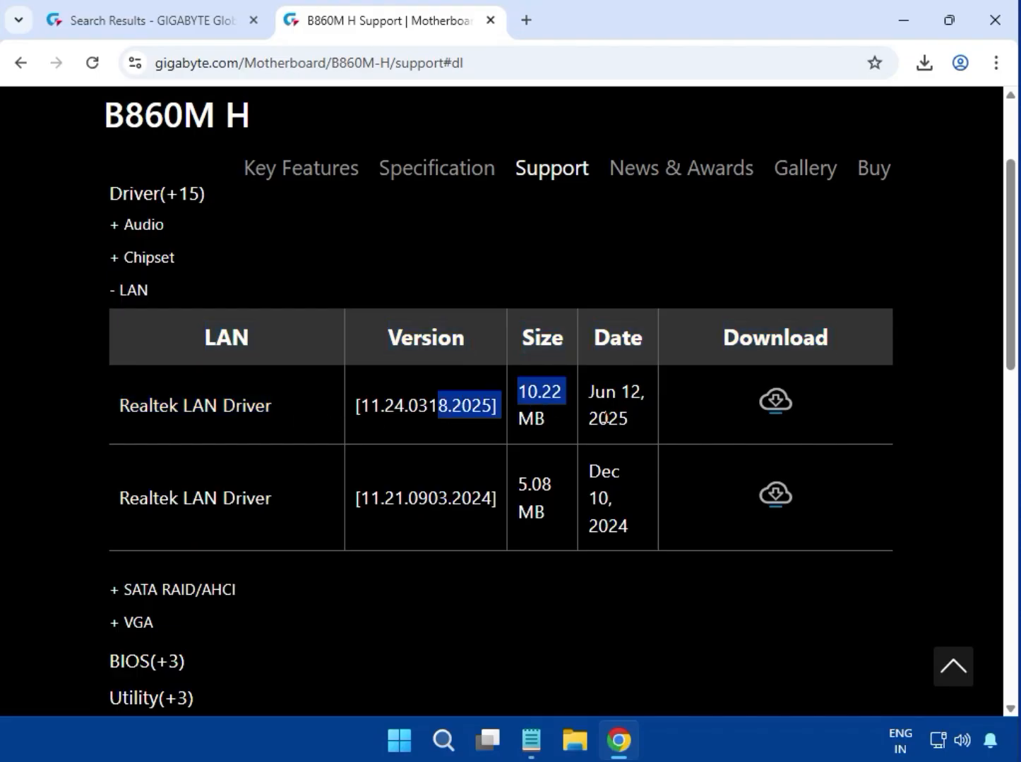
click(782, 405)
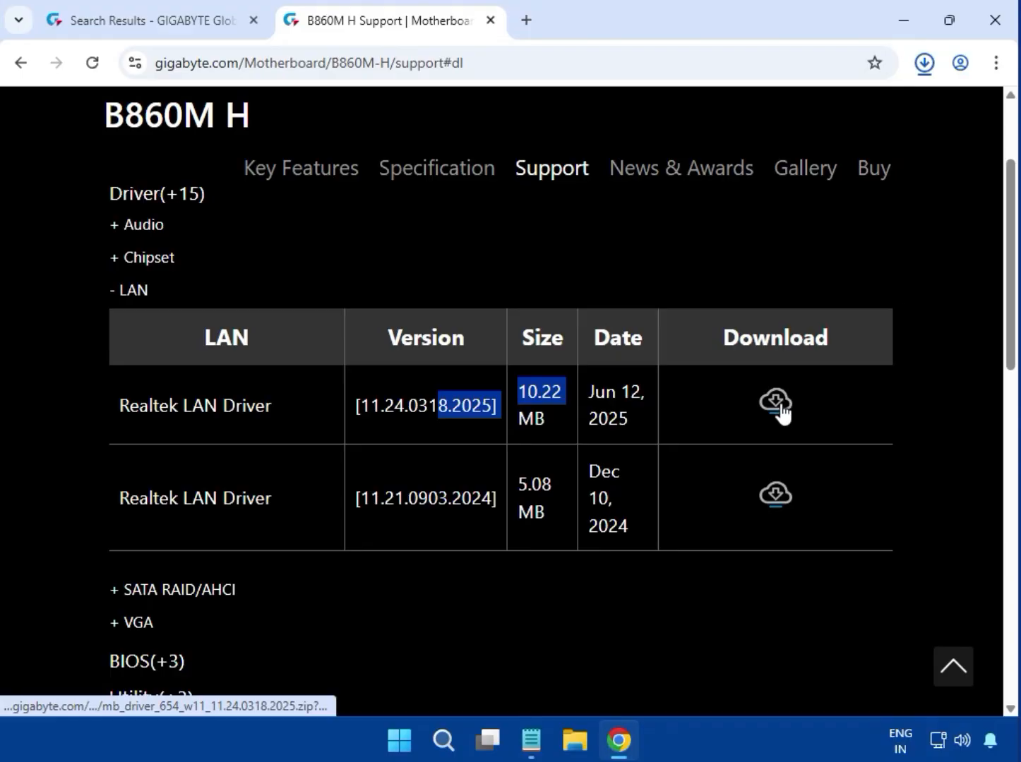
Open the downloaded LAN driver archive from the download history
click(914, 75)
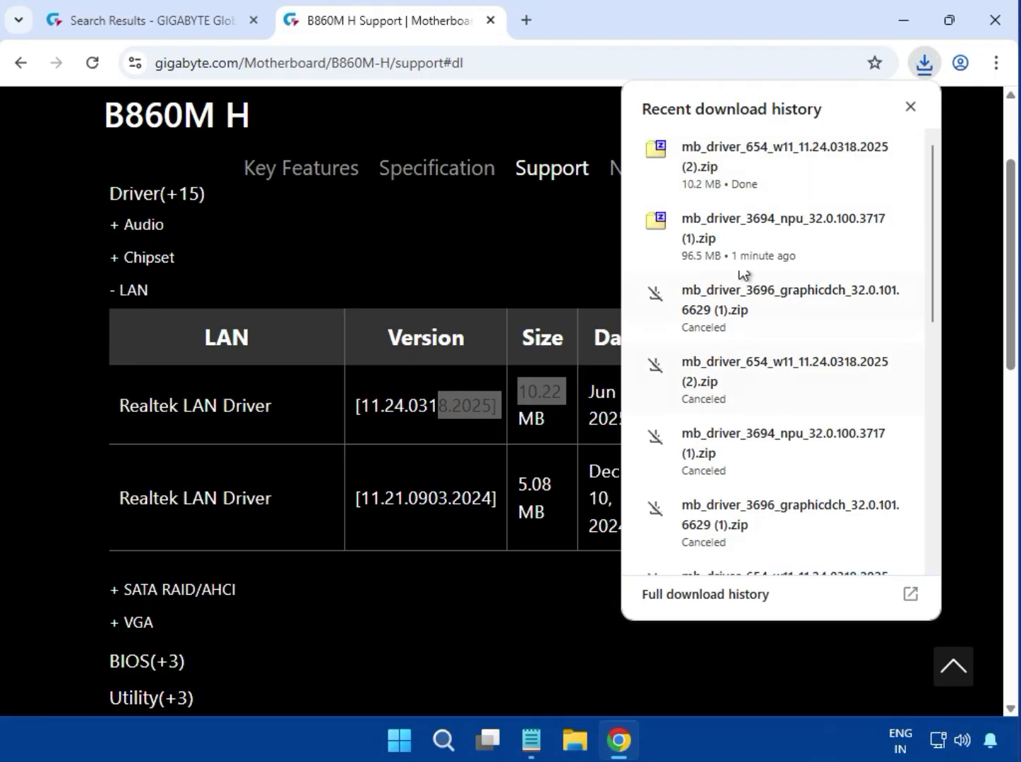
click(747, 173)
double_click(373, 376)
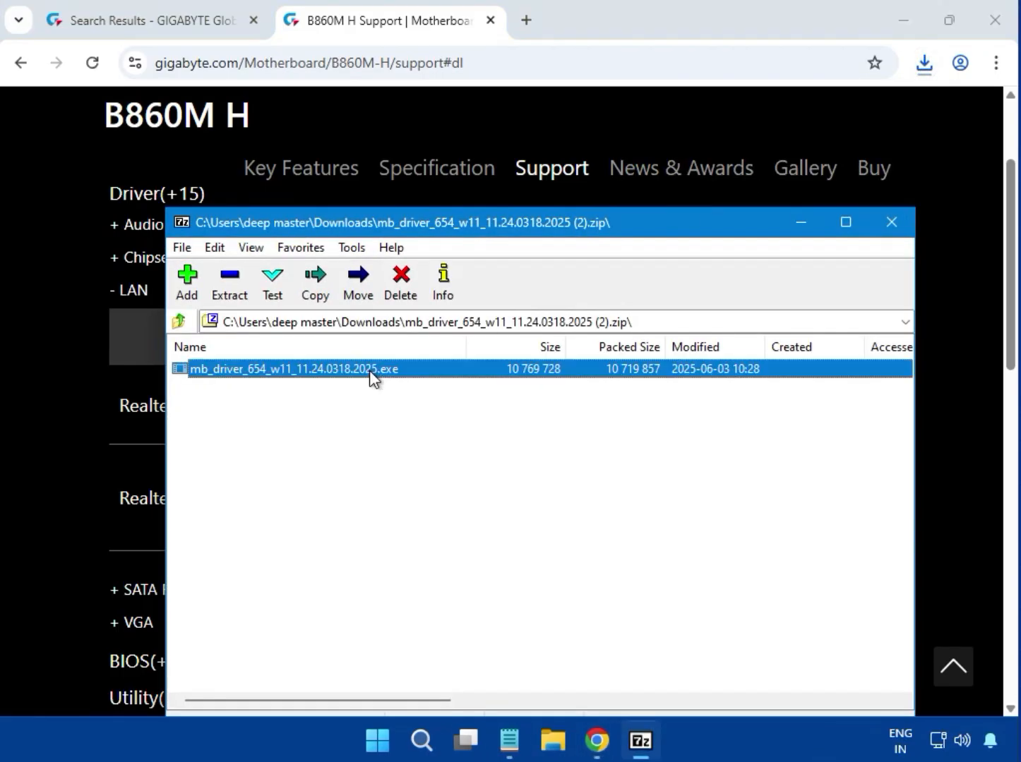
click(372, 378)
Run the mb_driver_654_w11_11.24.0318.2025.exe installer, allow it to make changes, and close the archive window
double_click(426, 370)
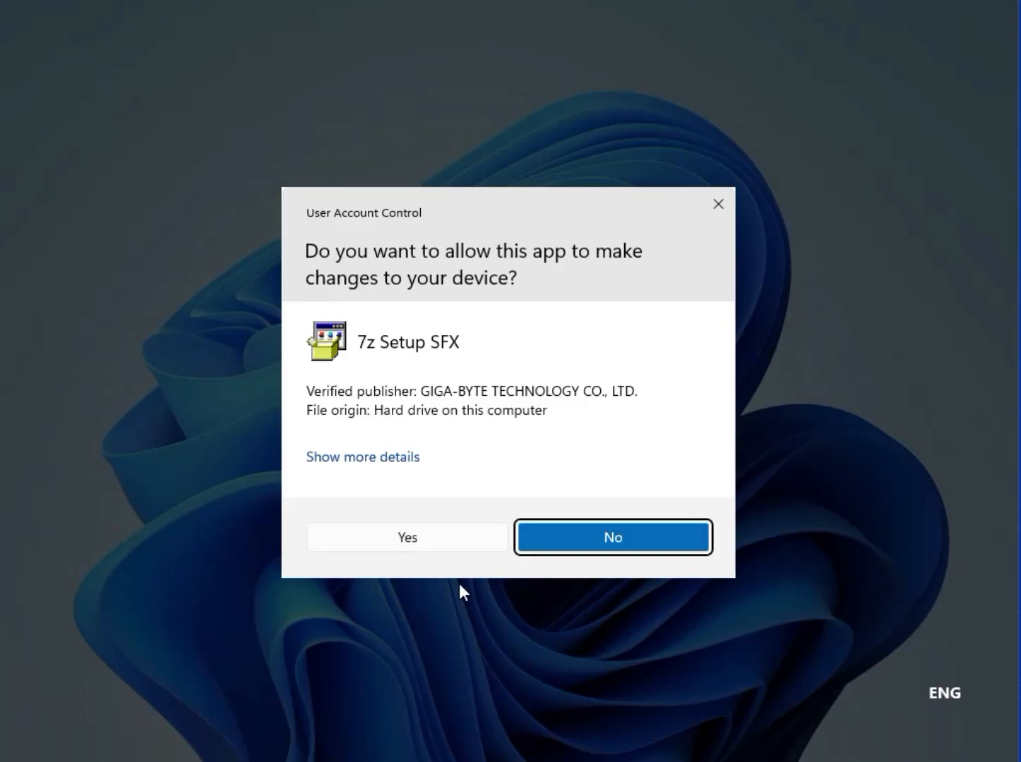
click(446, 536)
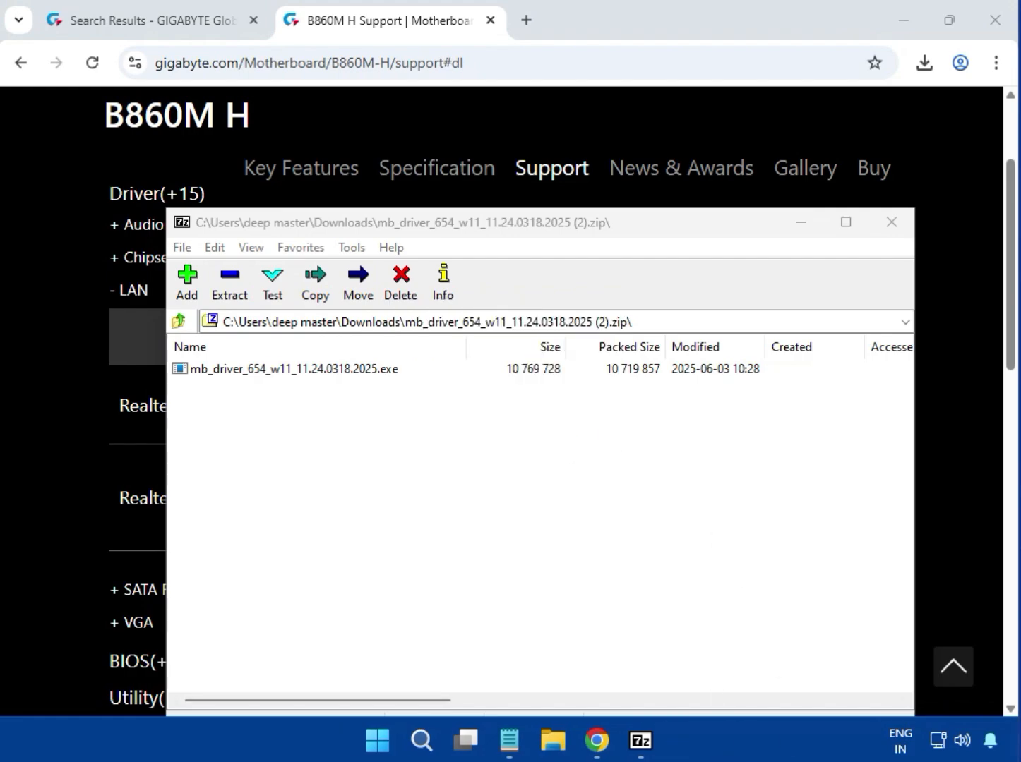
click(892, 223)
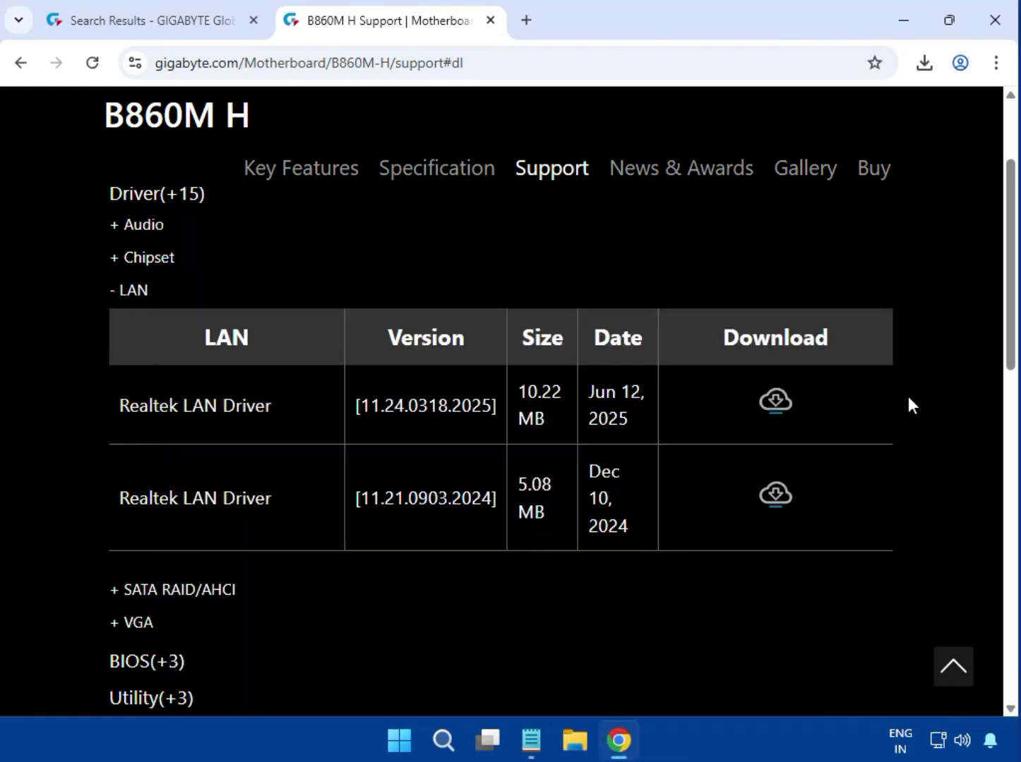
scroll(908, 396, up, 3)
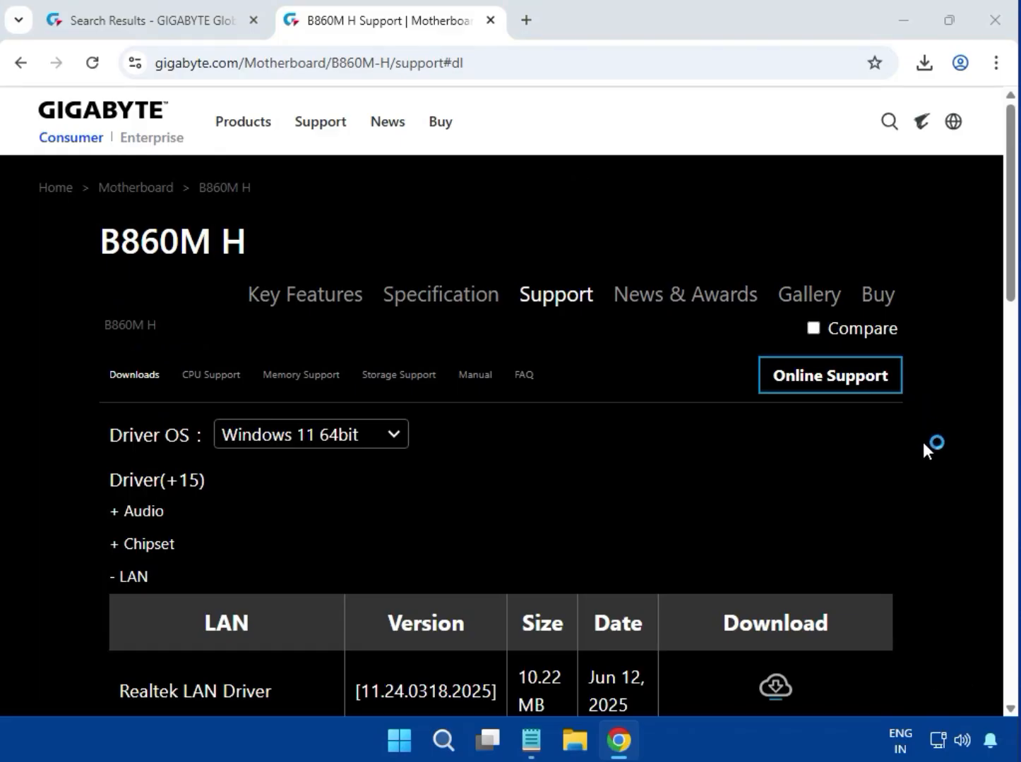
Expand the VGA drivers and download the Intel VGA Driver version 32.0.101.6629
scroll(922, 444, down, 7)
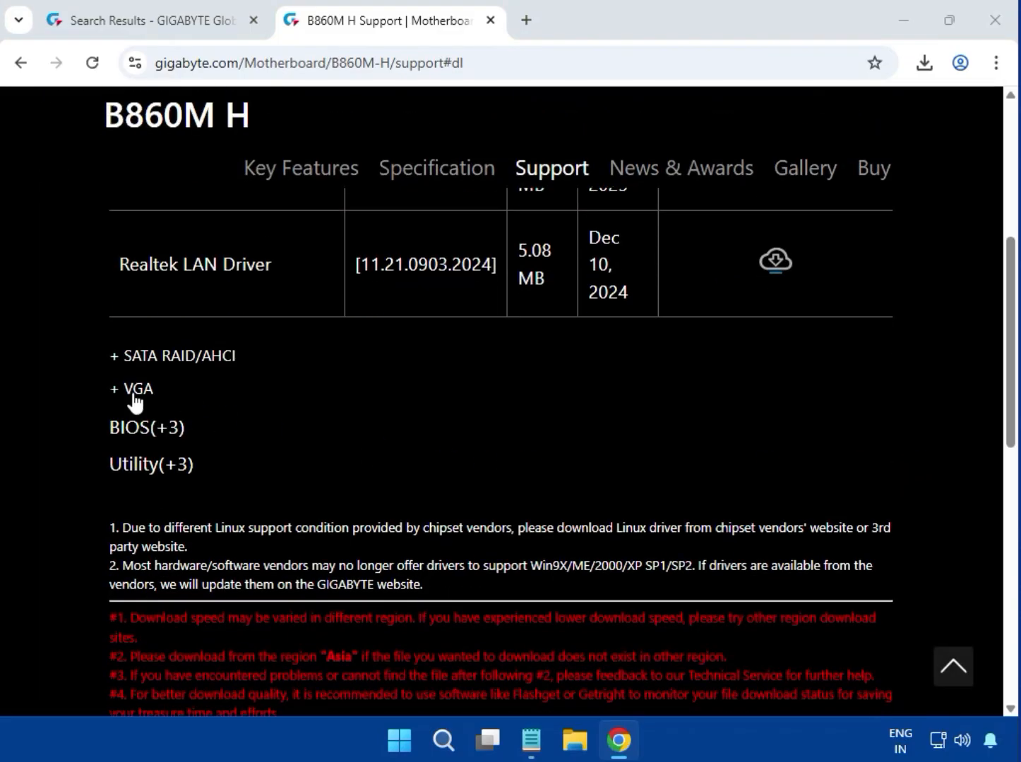
click(122, 389)
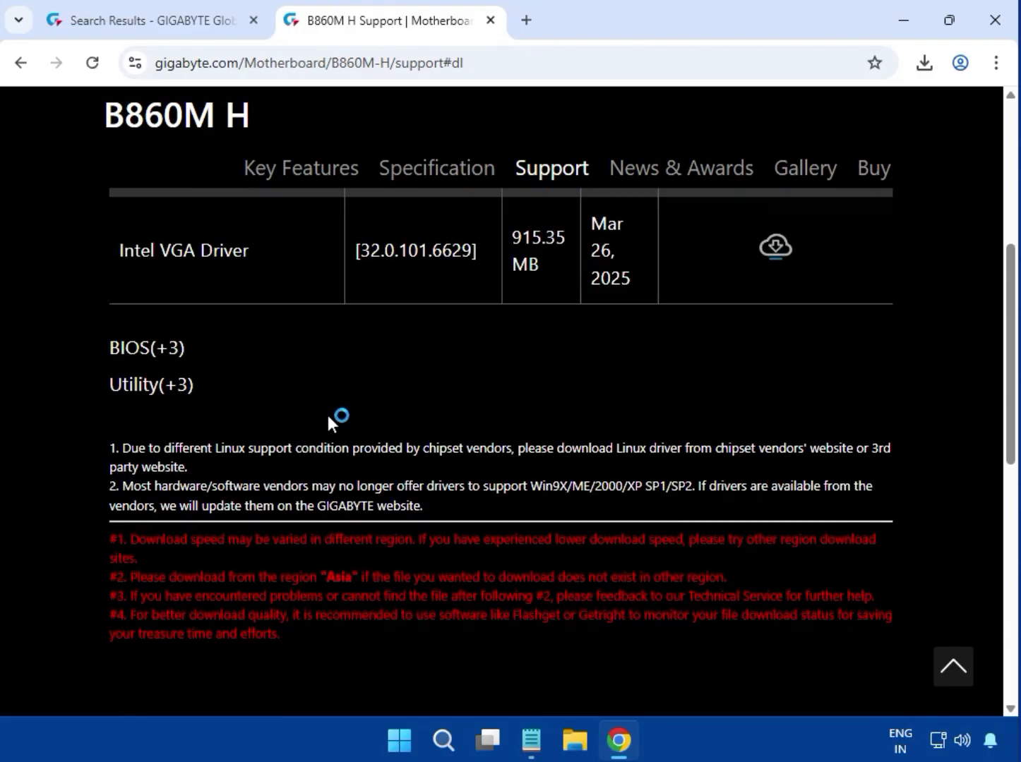
drag(108, 458, 244, 458)
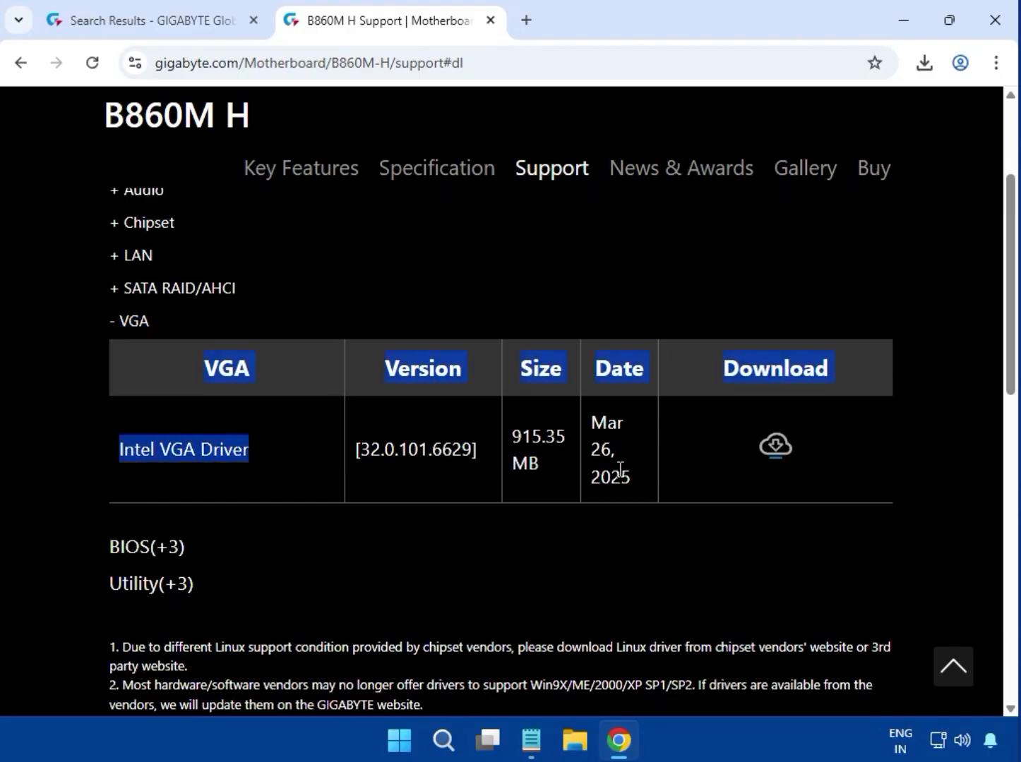
click(792, 527)
click(785, 459)
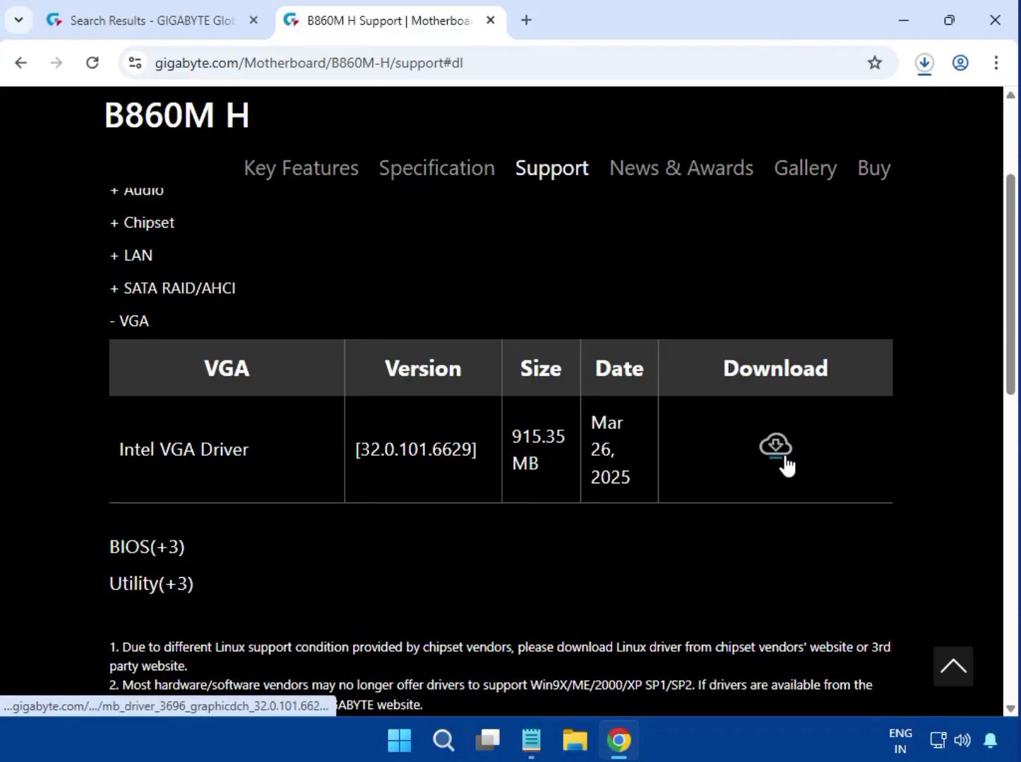
Open the earlier VGA driver archive from the download history, run mb_driver_3696_graphicdch_32.0.101.6629.exe, and close the archive window
click(923, 72)
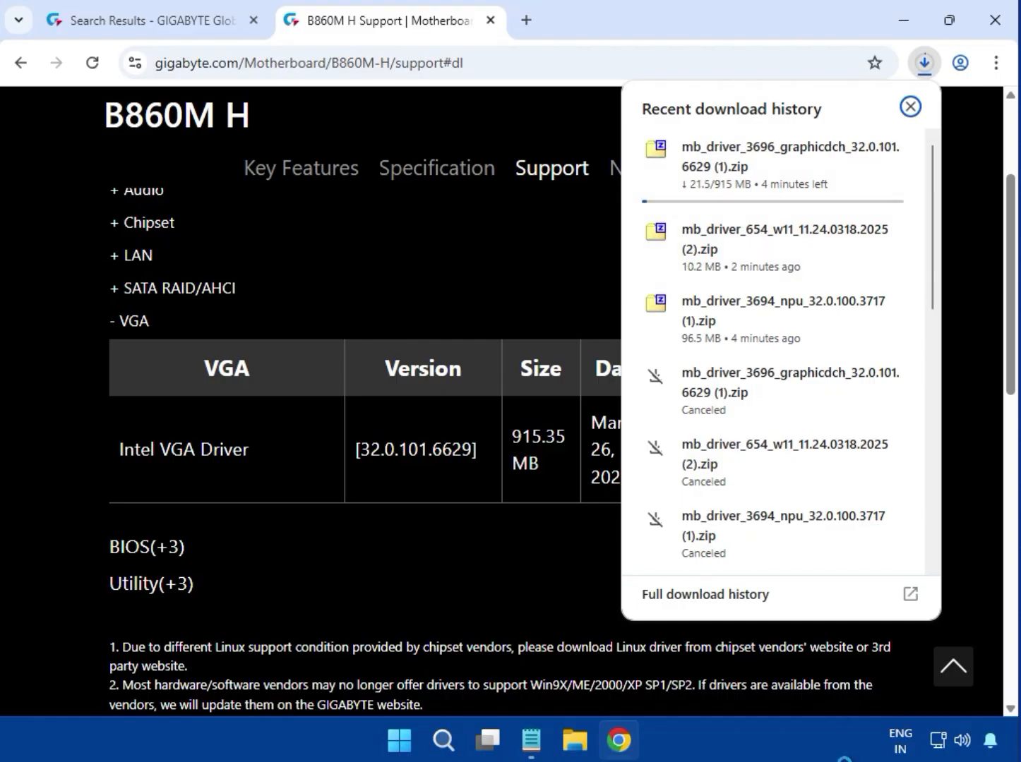
scroll(752, 520, down, 10)
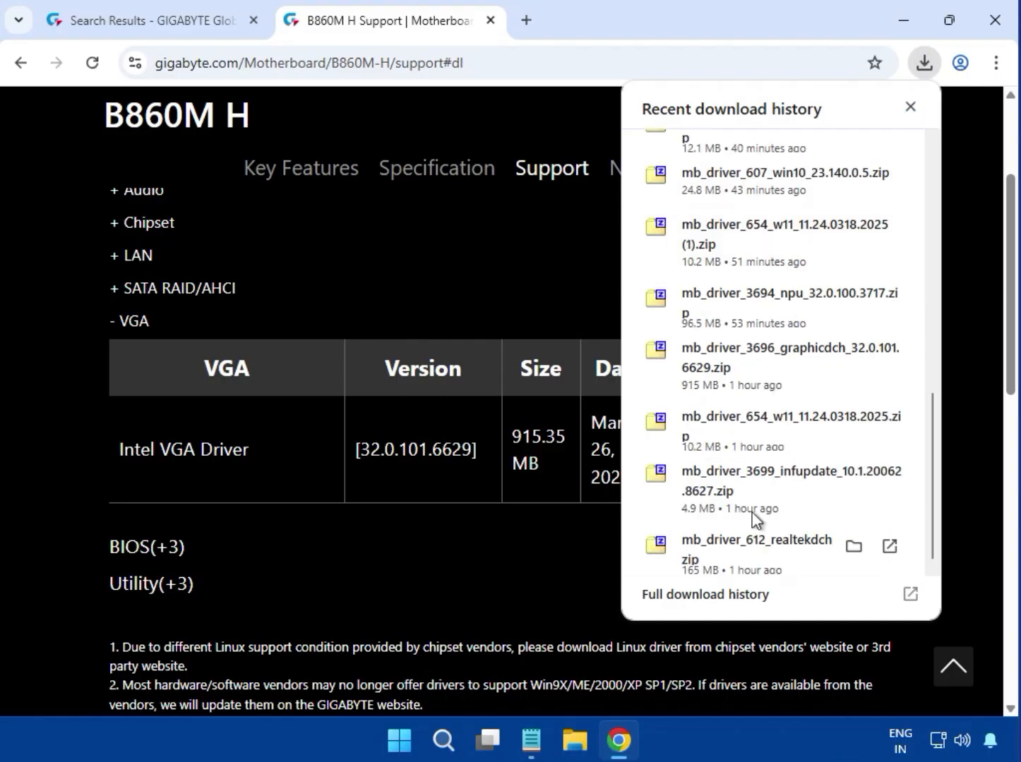
click(709, 367)
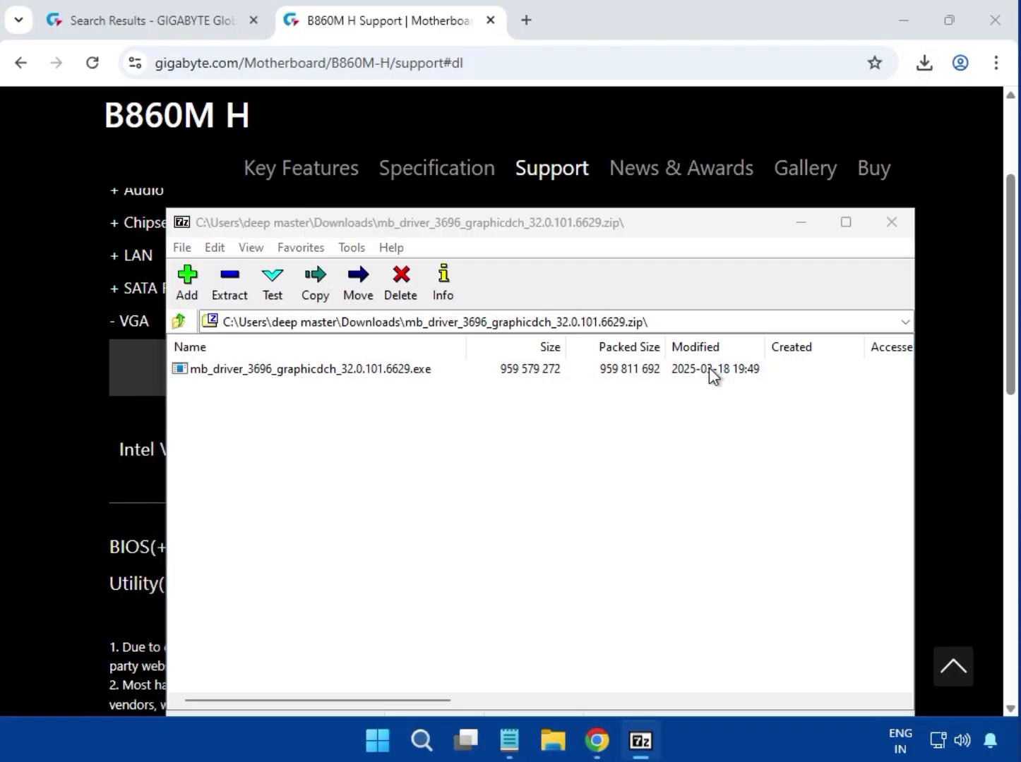
double_click(415, 368)
click(892, 222)
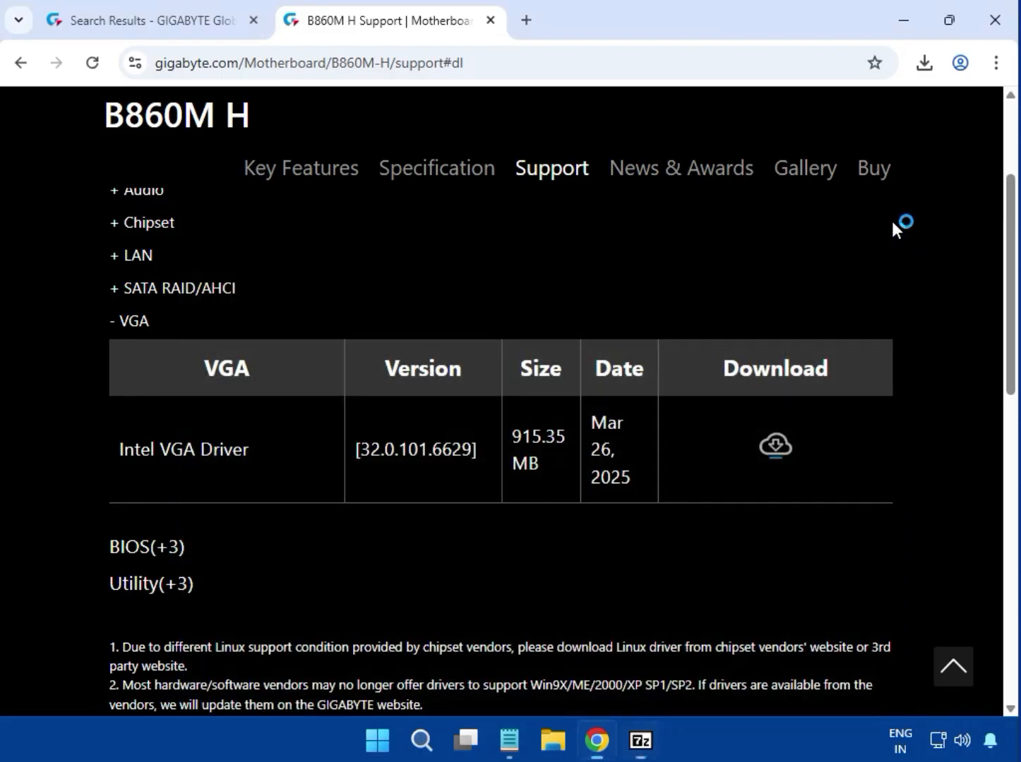